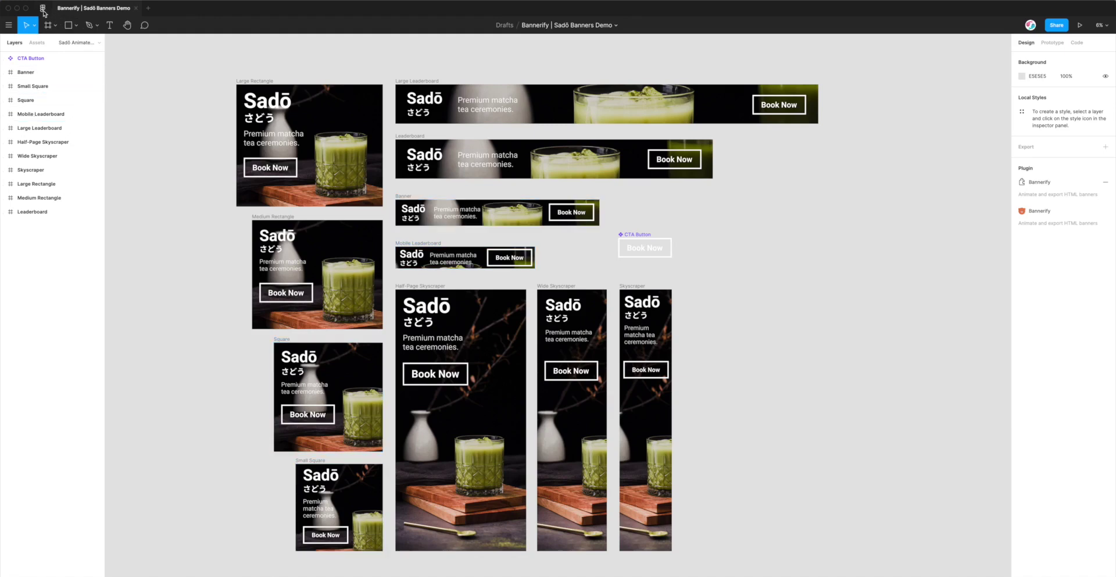
Step: Leave the Sadō banners file for the Figma home tab showing the 'bannerify' plugin search results
left_click(42, 9)
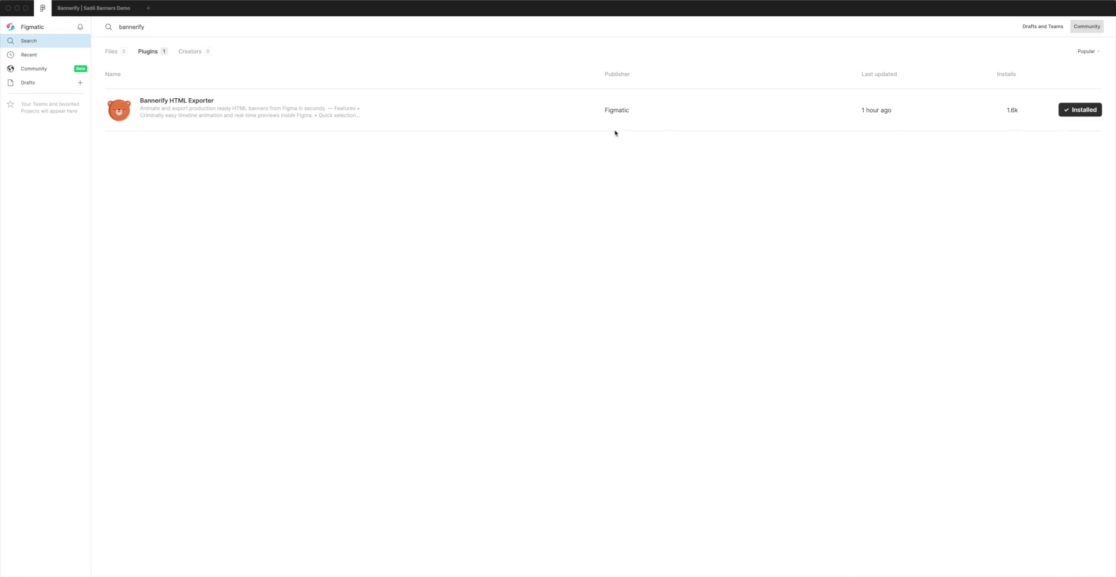
Step: Open the Bannerify HTML Exporter result to view its Community plugin page
left_click(173, 103)
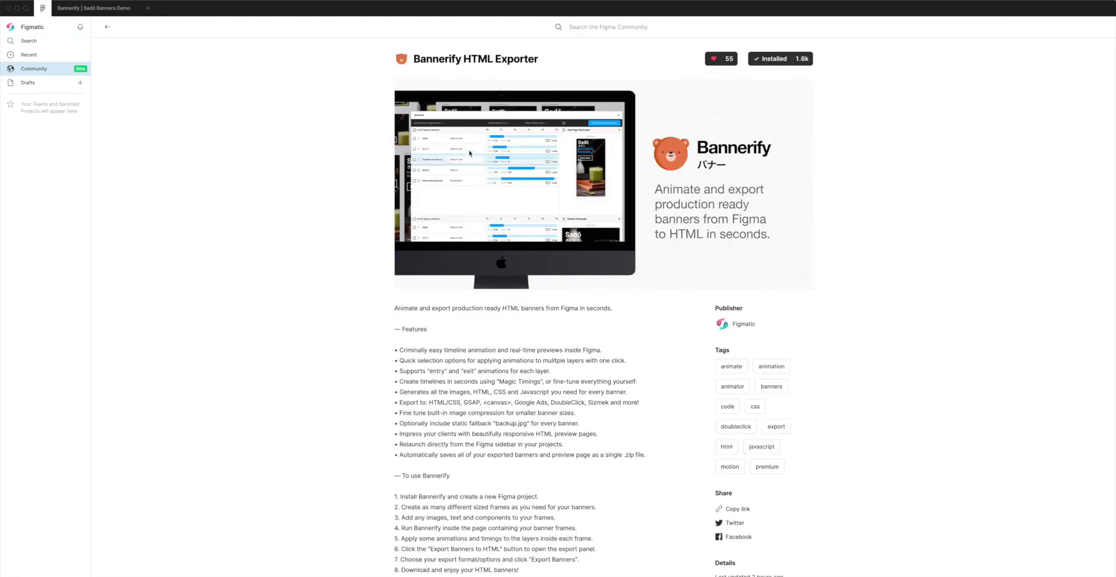
scroll(434, 262, "down", 2)
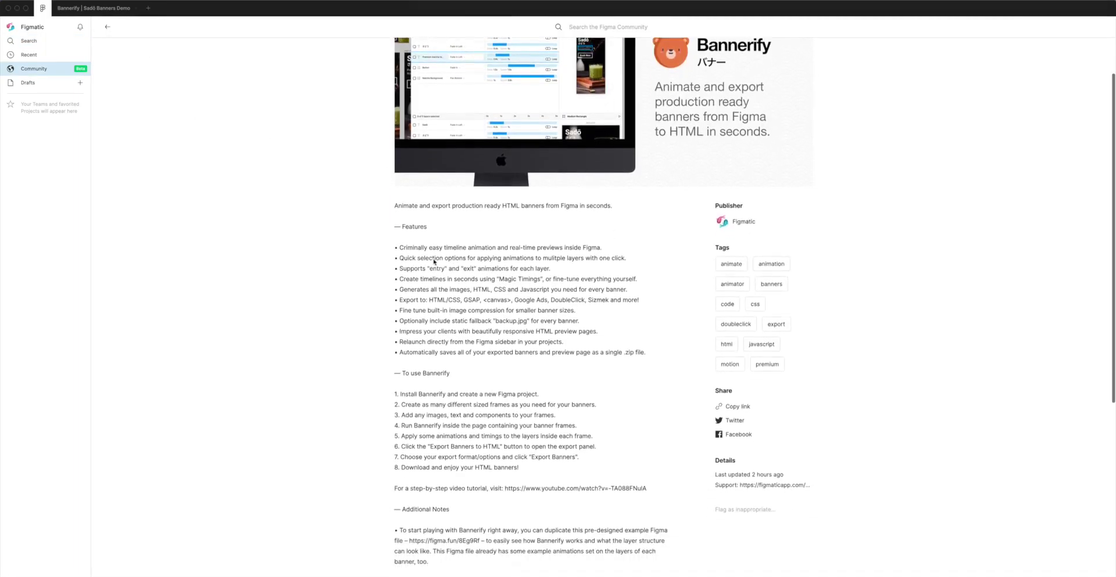
scroll(435, 261, "down", 2)
left_click(407, 400)
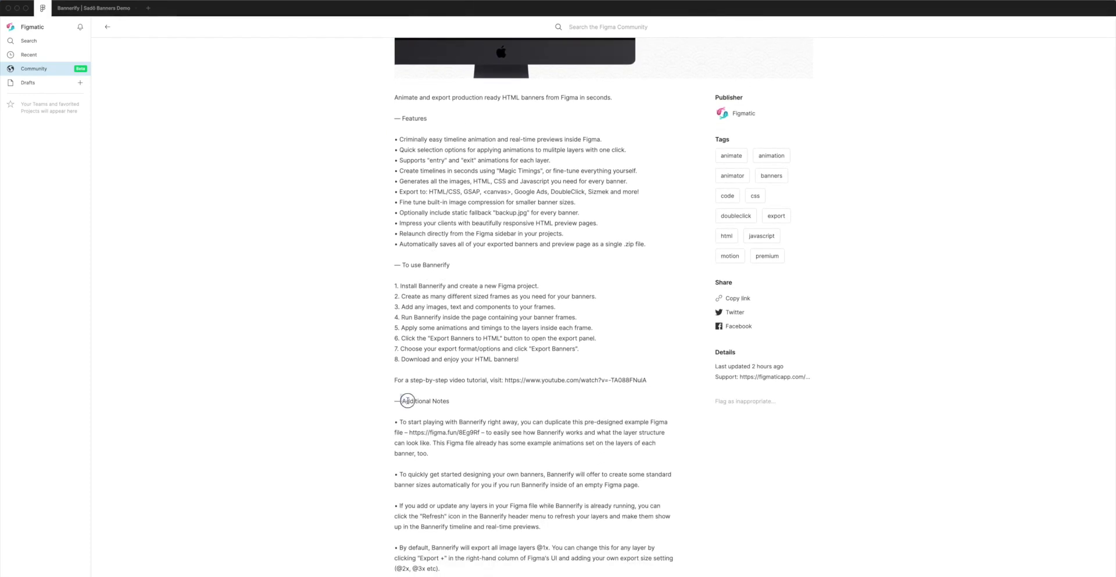
left_click_drag(408, 401, 450, 401)
scroll(450, 401, "down", 1)
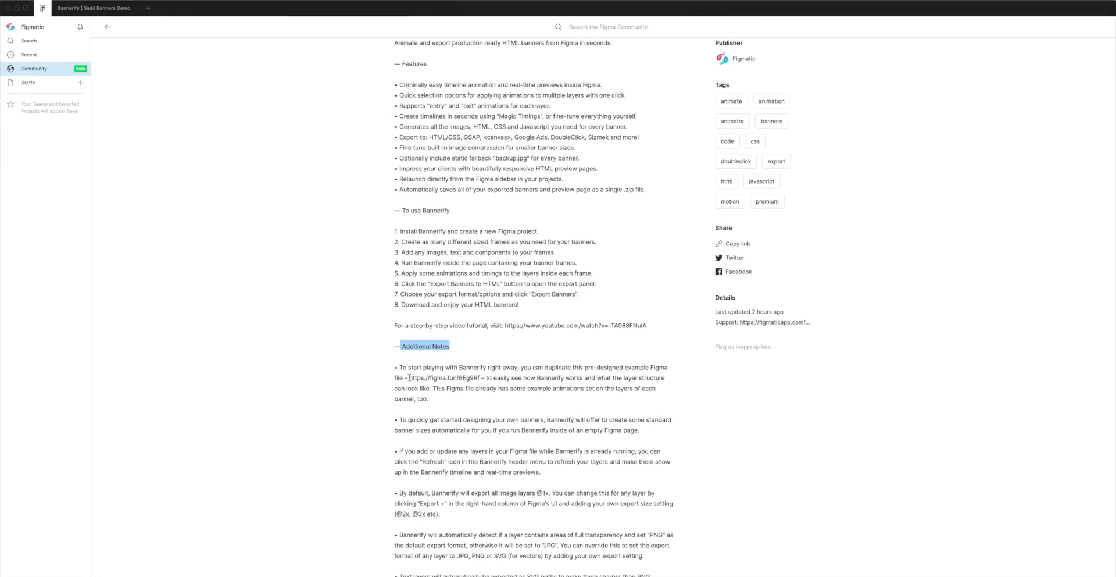
left_click_drag(409, 377, 479, 378)
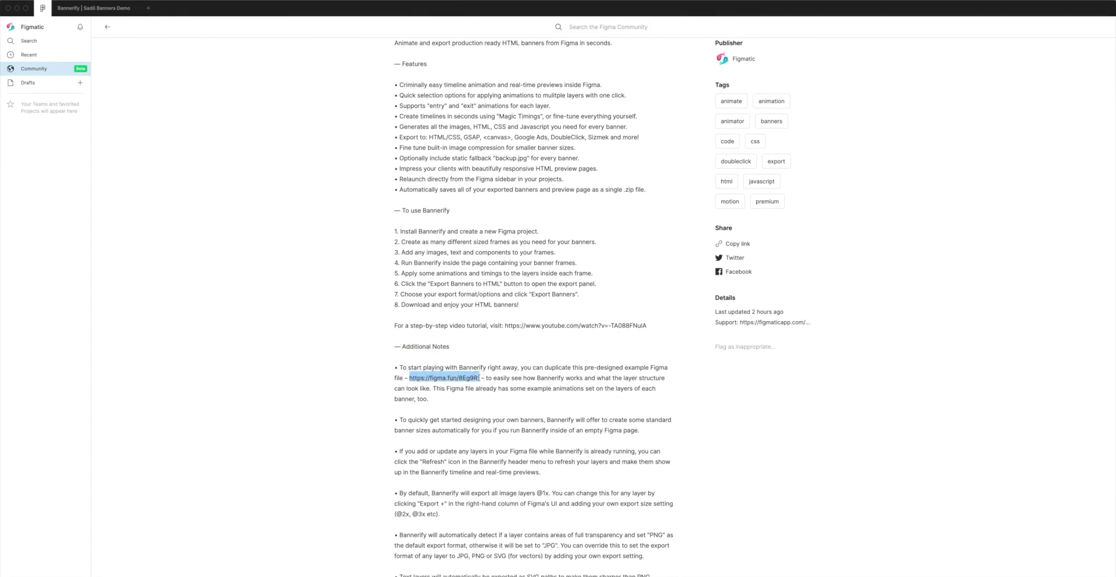
scroll(480, 378, "up", 1)
scroll(470, 368, "up", 1)
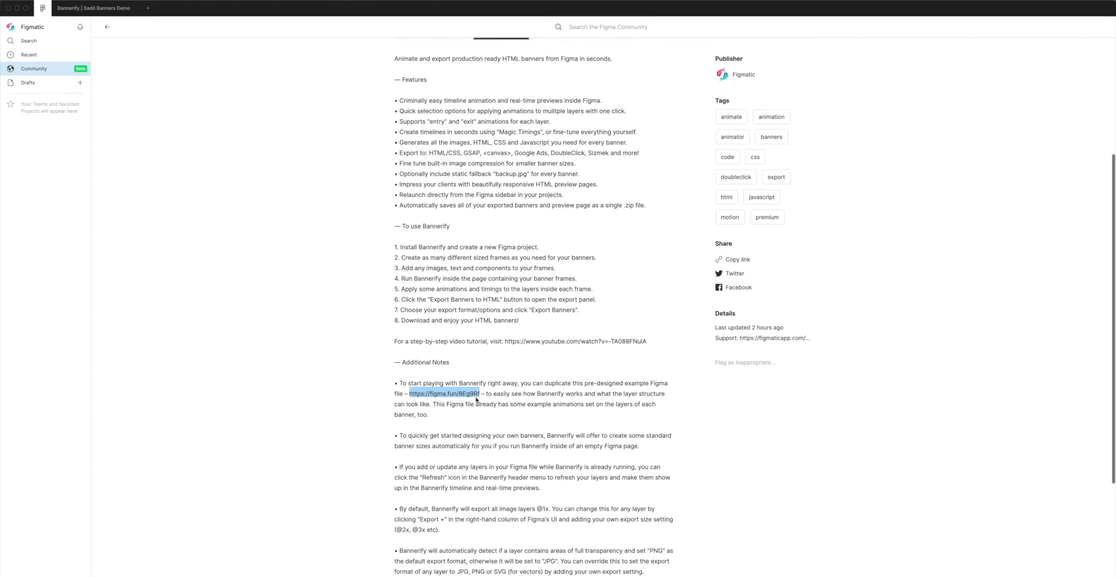
scroll(468, 373, "up", 2)
scroll(468, 375, "up", 4)
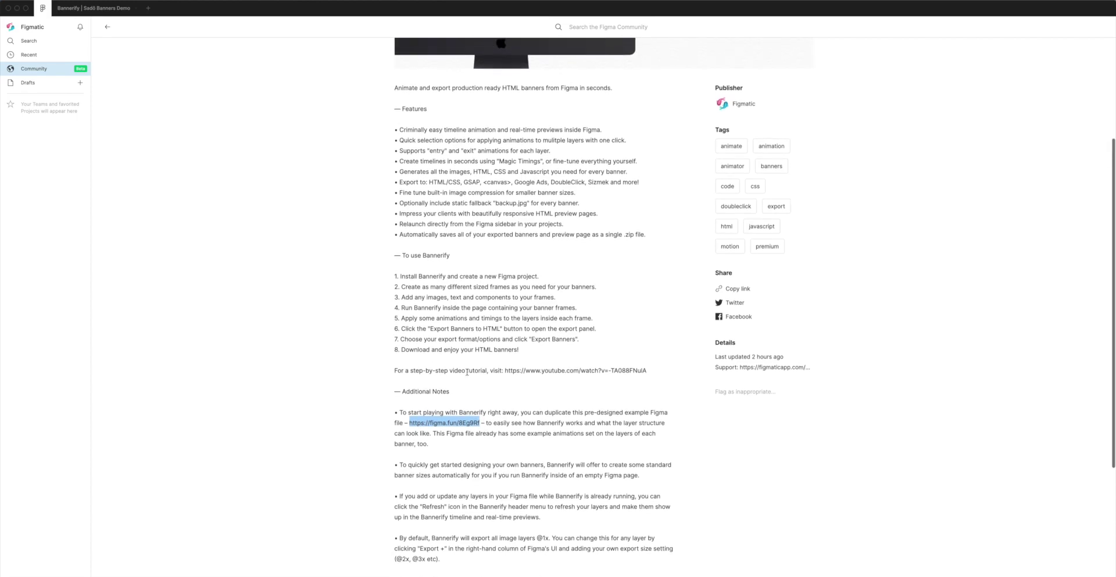
scroll(468, 371, "up", 1)
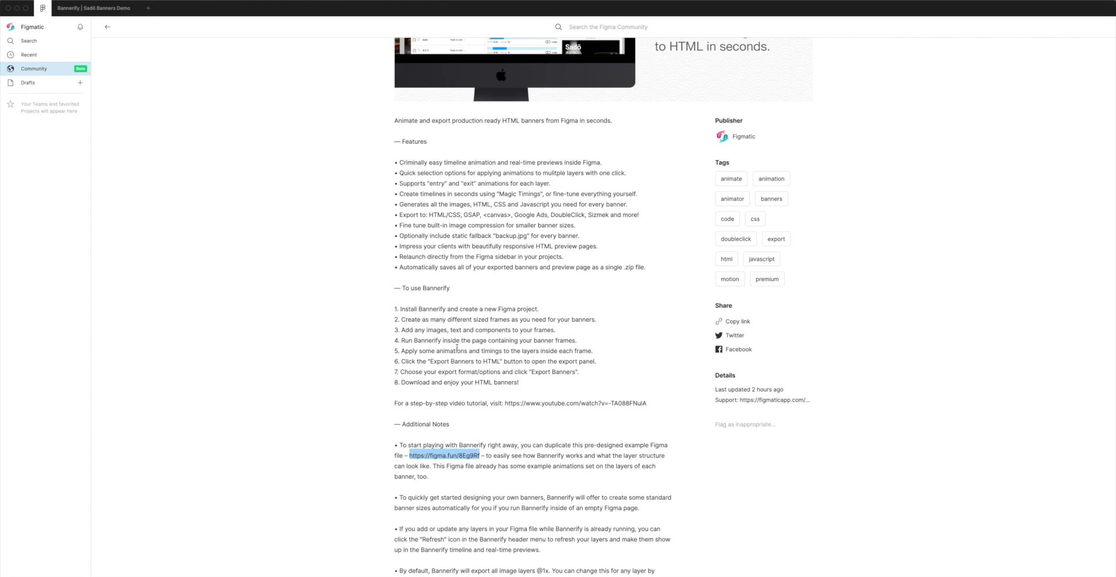
scroll(457, 340, "up", 5)
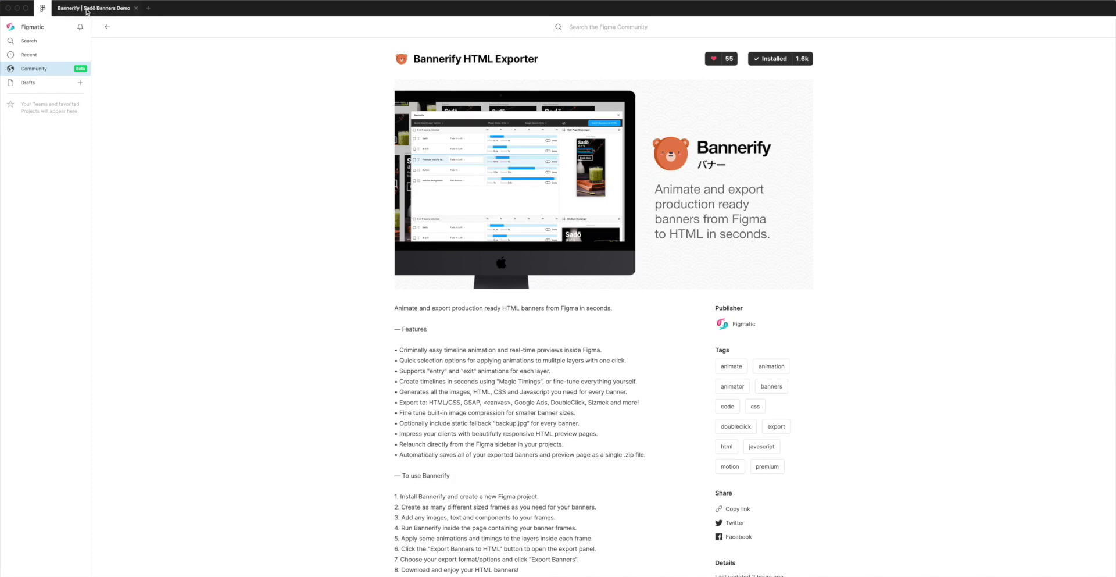
Step: Back in the Sadō banners file, run Bannerify HTML Exporter from the canvas Plugins menu
left_click(87, 12)
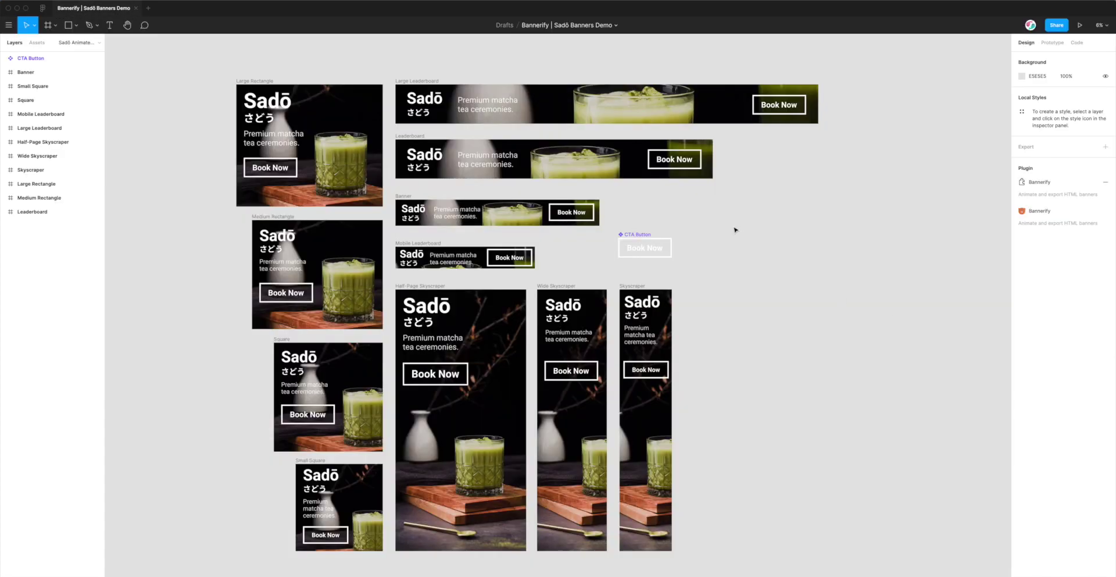
right_click(555, 240)
mouse_move(575, 265)
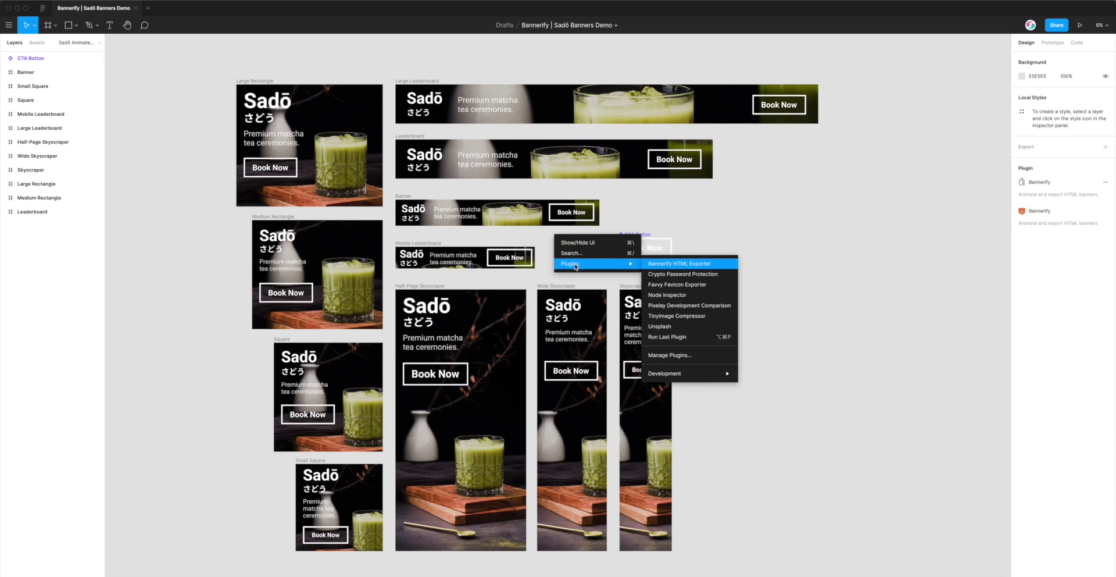
left_click(683, 266)
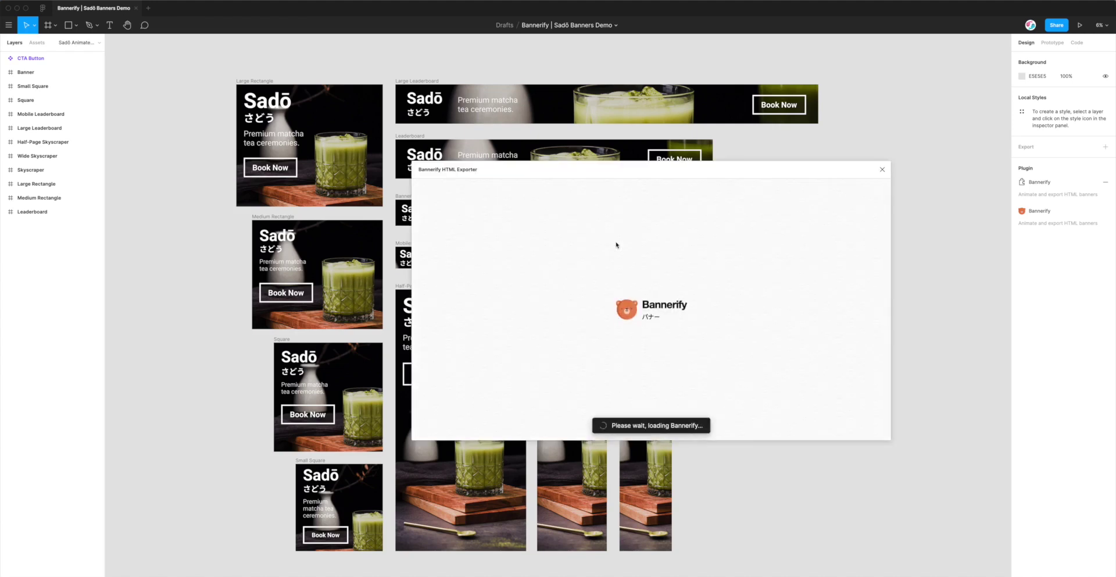
left_click_drag(628, 169, 611, 158)
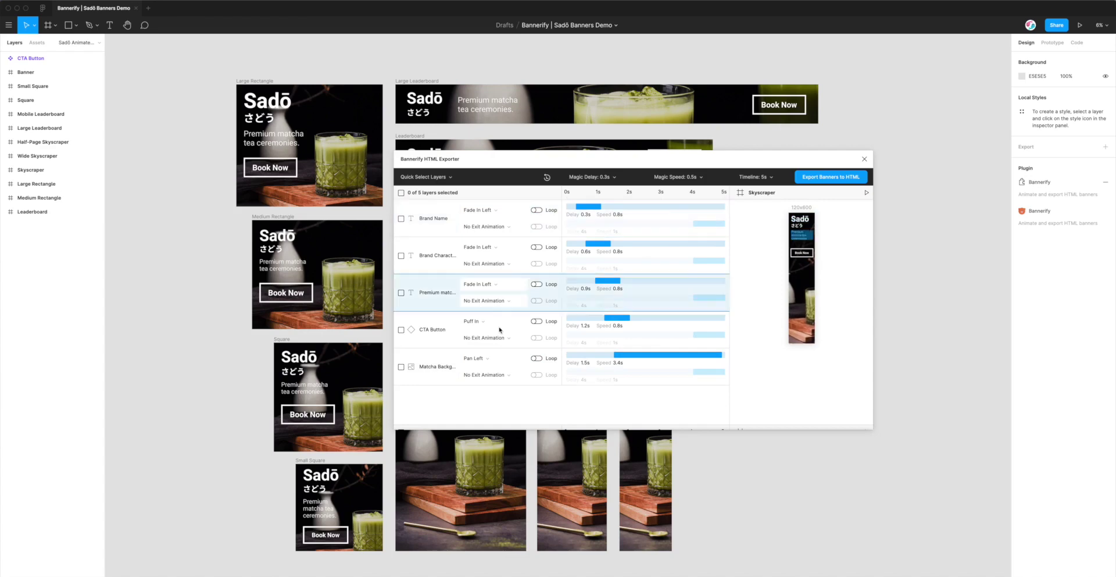
Step: Review the banner timelines, play the Skyscraper preview, then open export settings for 11 banners
scroll(499, 329, "down", 10)
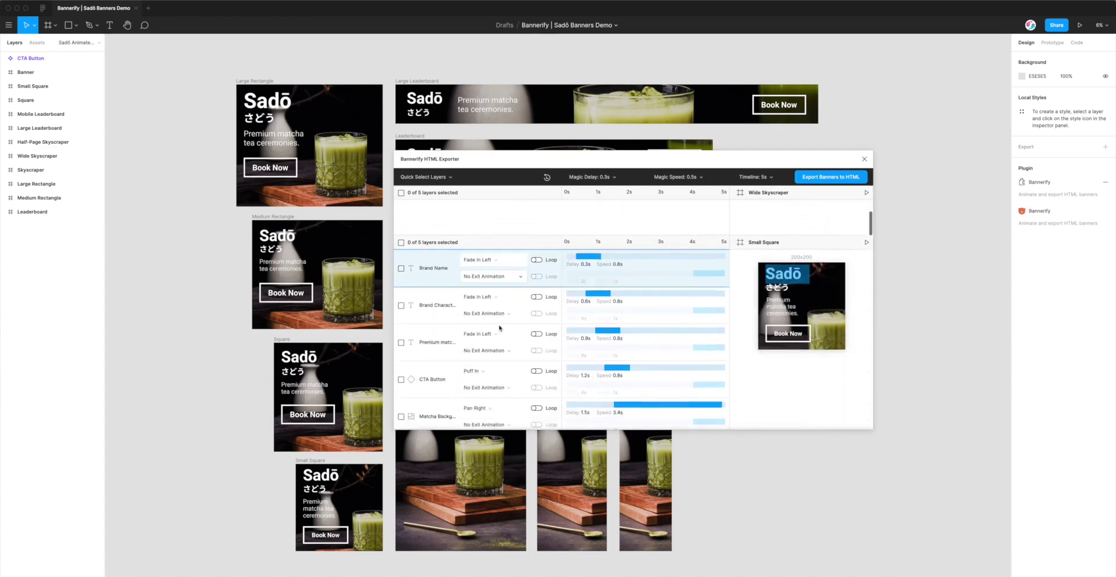
scroll(499, 327, "down", 10)
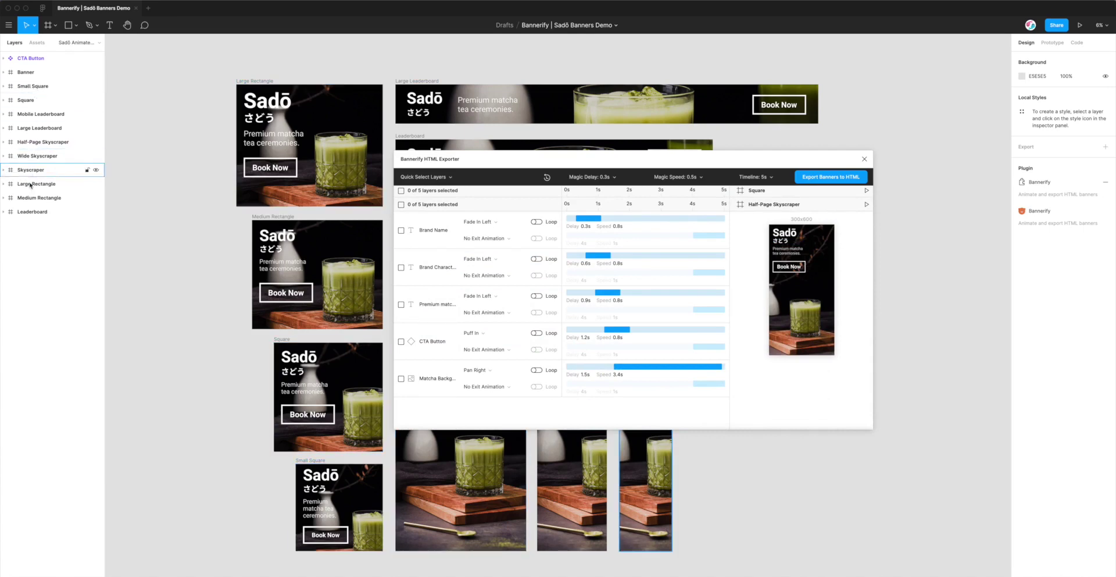
scroll(736, 307, "up", 3)
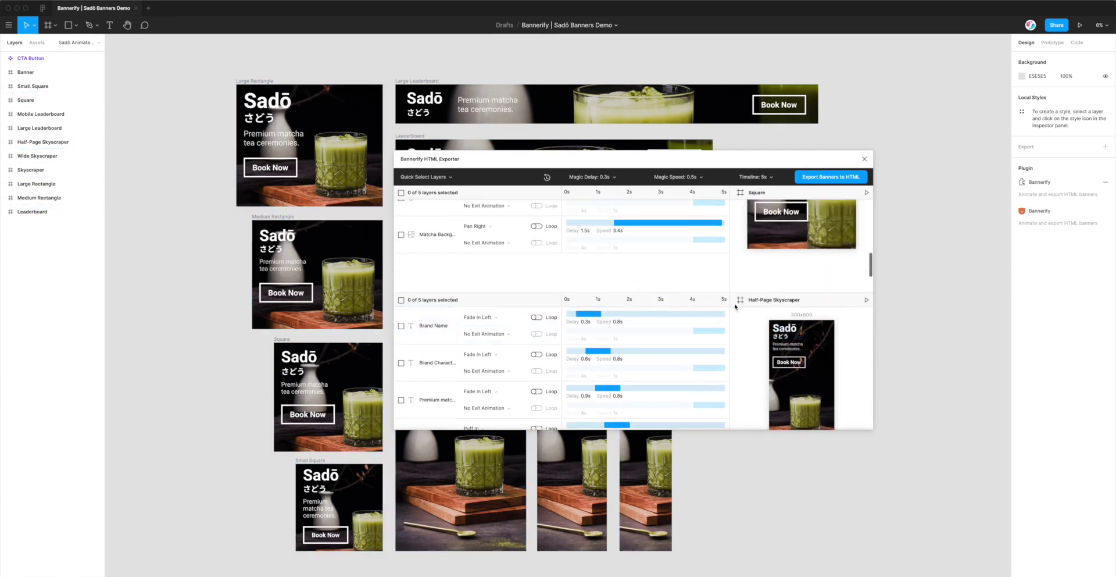
scroll(735, 307, "down", 3)
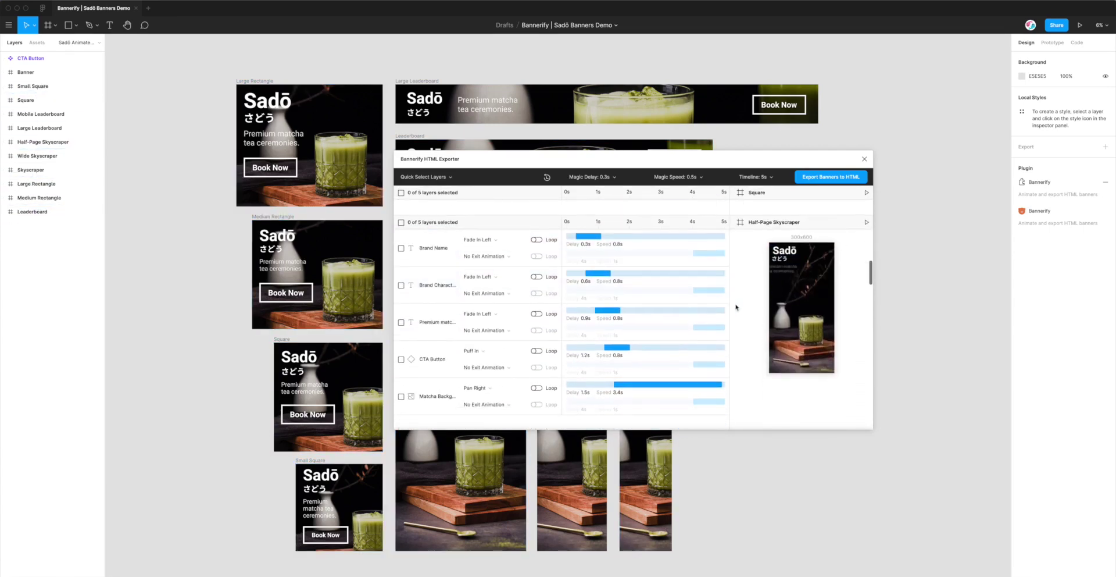
scroll(735, 302, "down", 1)
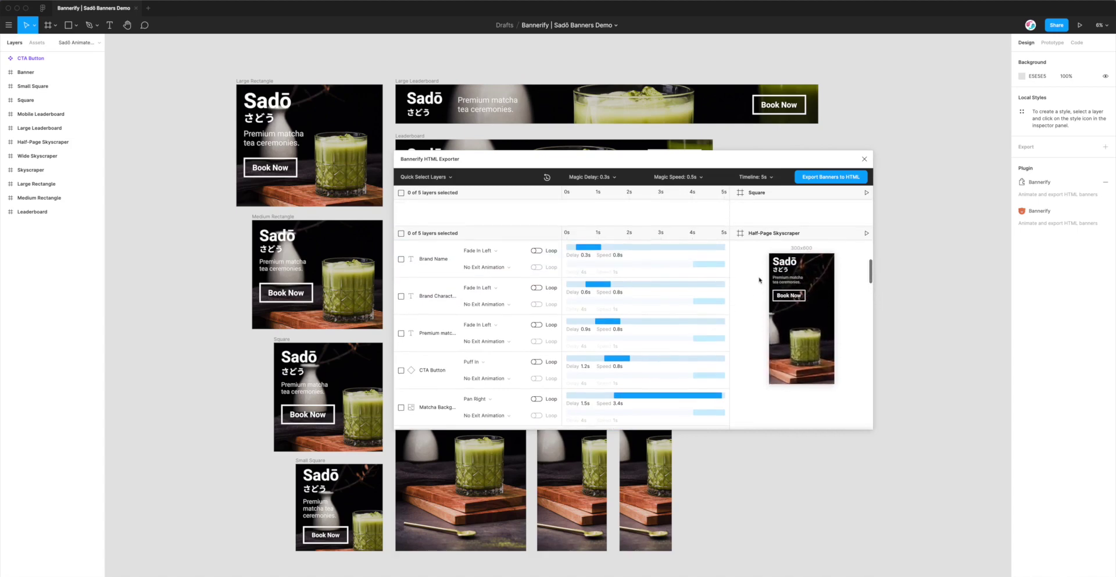
scroll(669, 273, "up", 2)
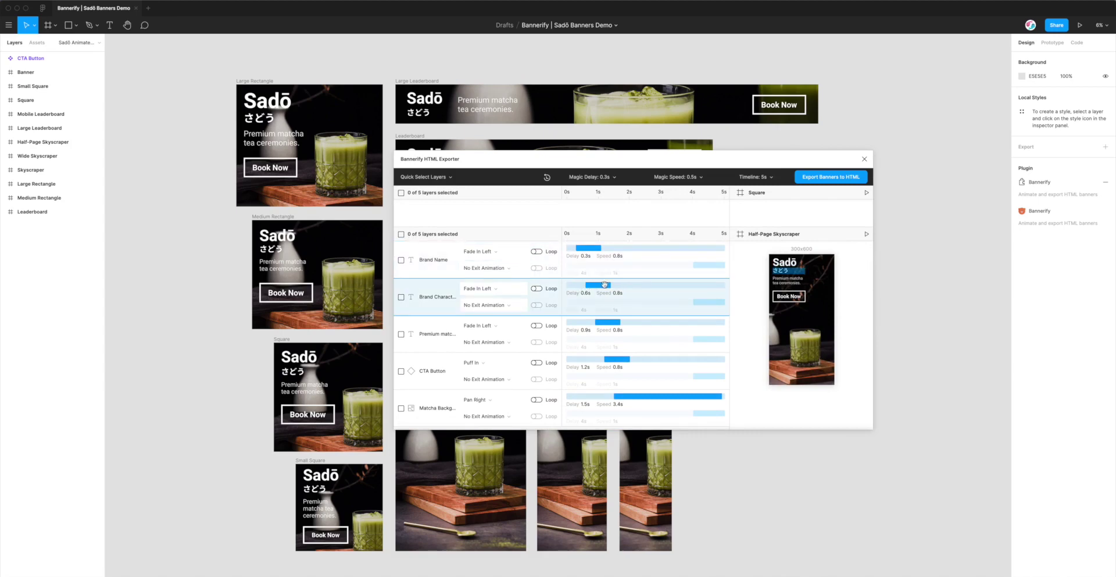
scroll(614, 317, "up", 5)
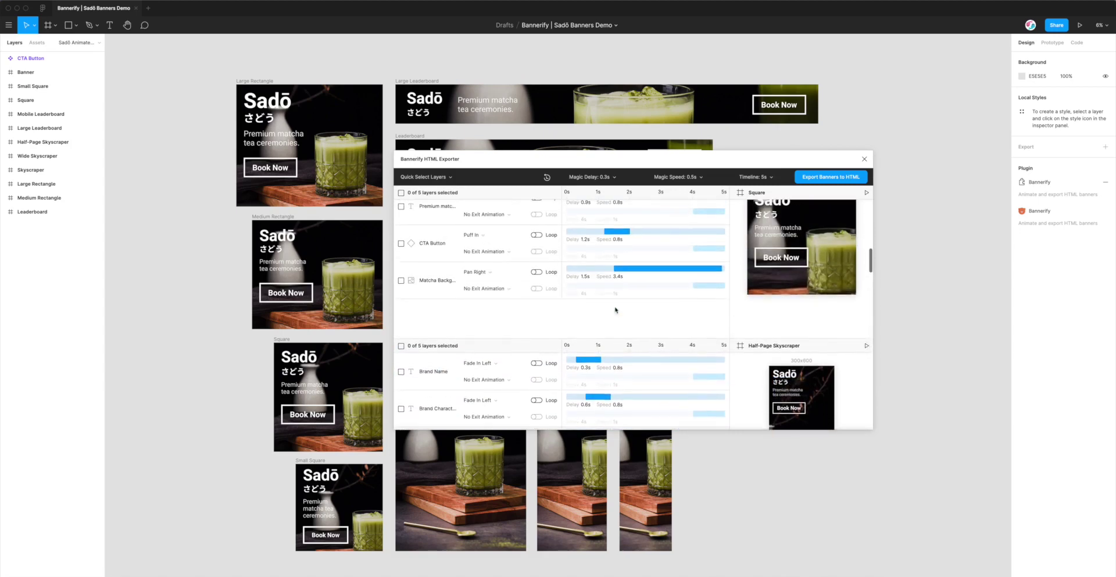
scroll(615, 310, "up", 8)
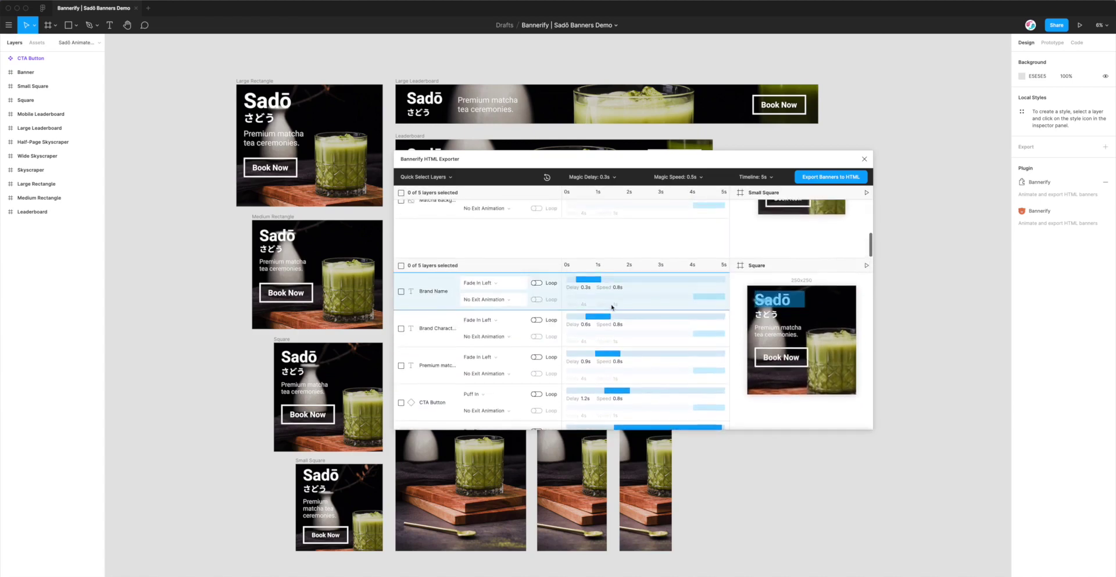
scroll(612, 306, "up", 8)
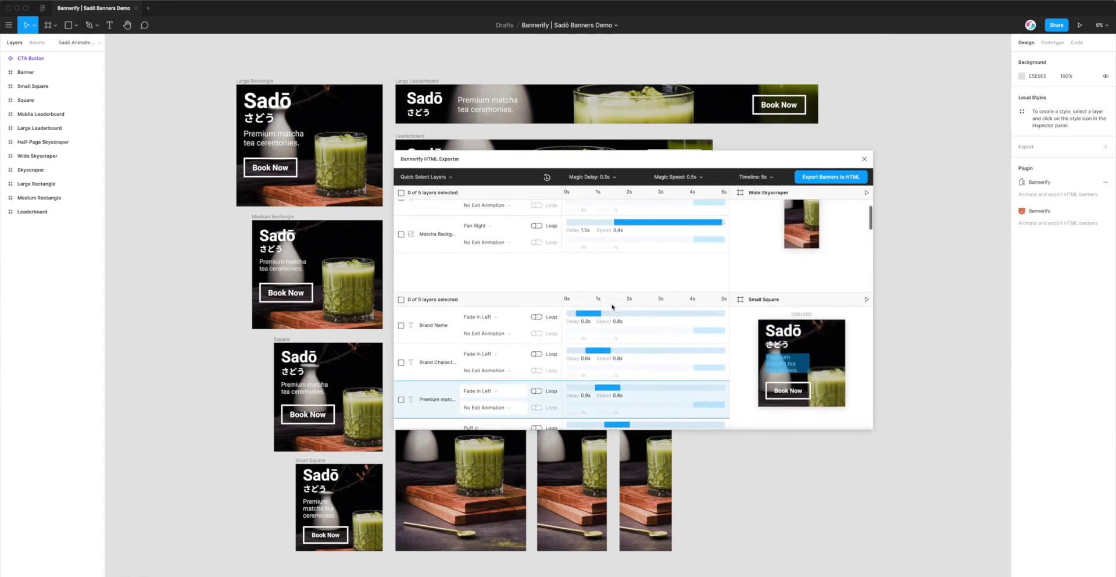
scroll(612, 306, "up", 8)
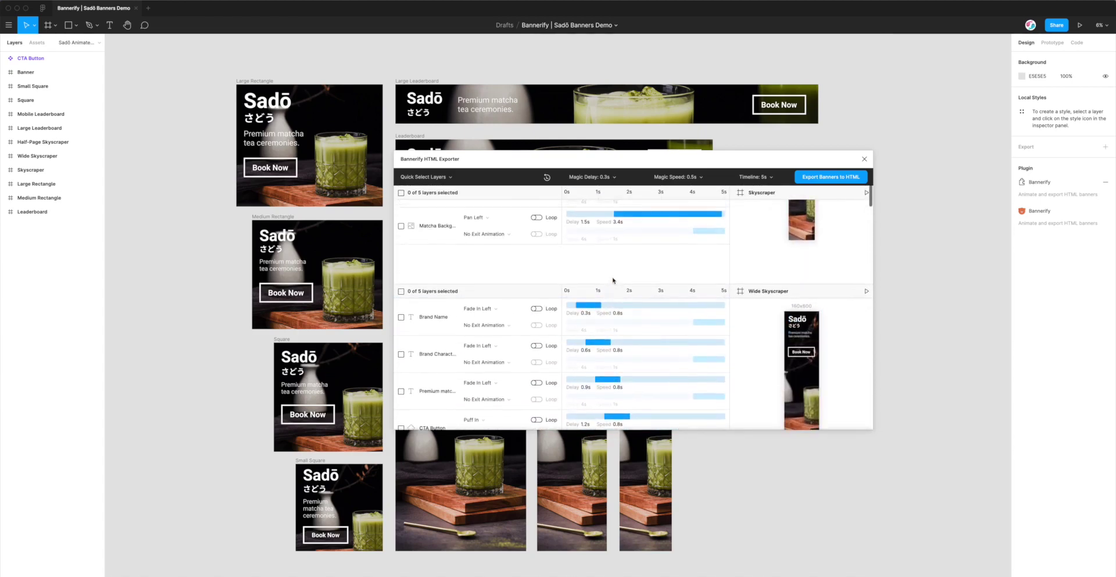
scroll(613, 280, "up", 5)
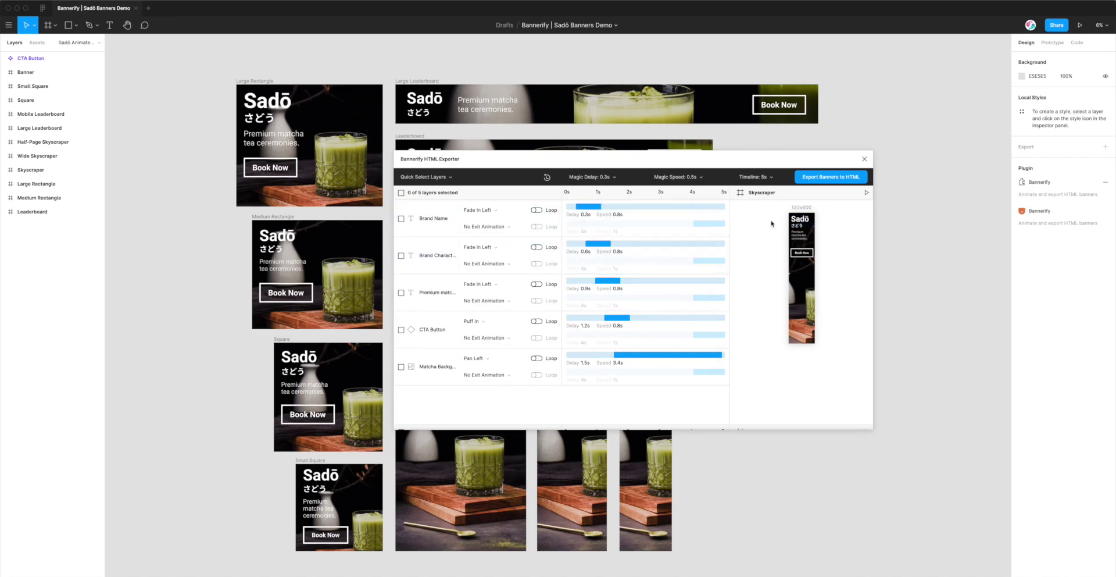
left_click(866, 192)
left_click(820, 180)
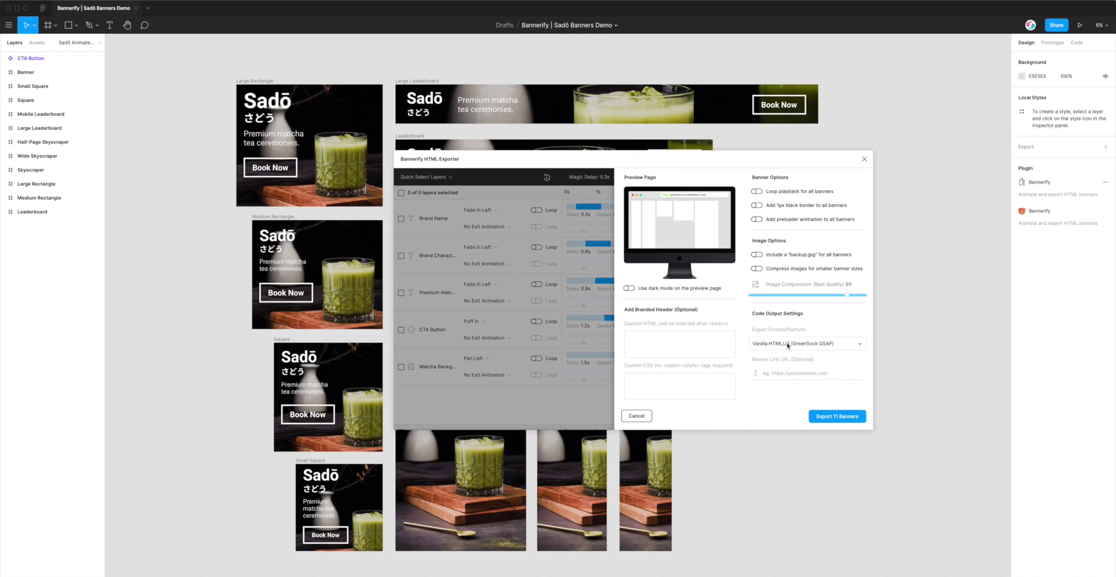
Step: Pick DoubleClick Studio from the Bannerify Export Format list
left_click(789, 345)
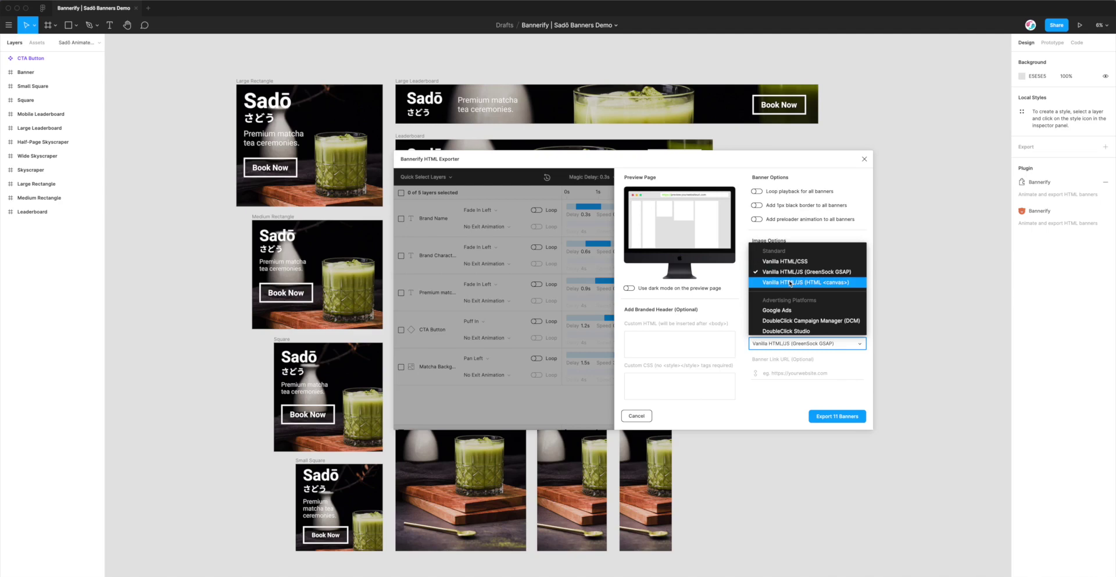
scroll(778, 288, "down", 2)
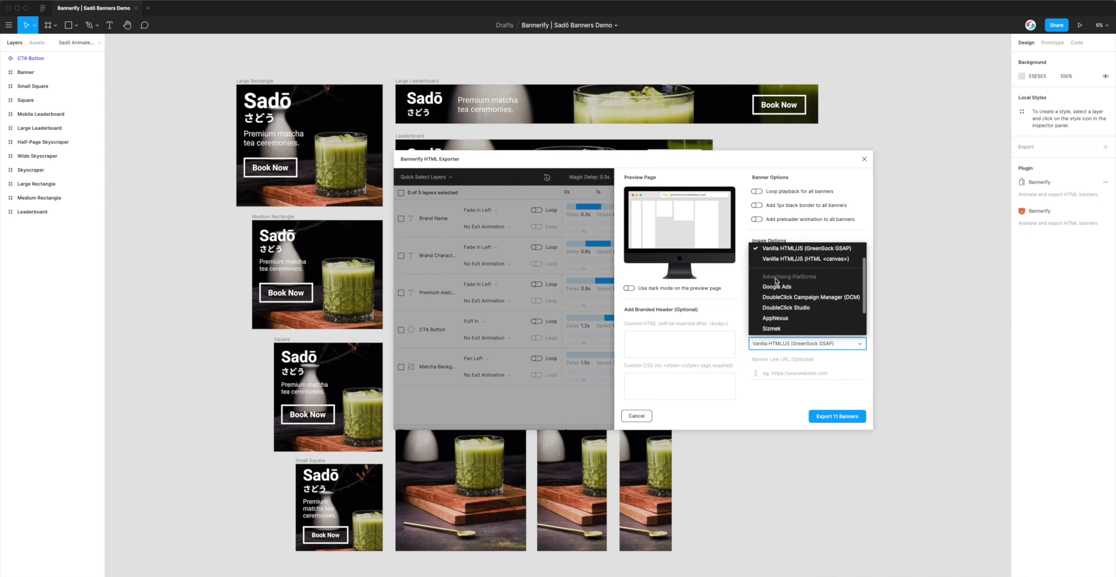
scroll(775, 279, "down", 1)
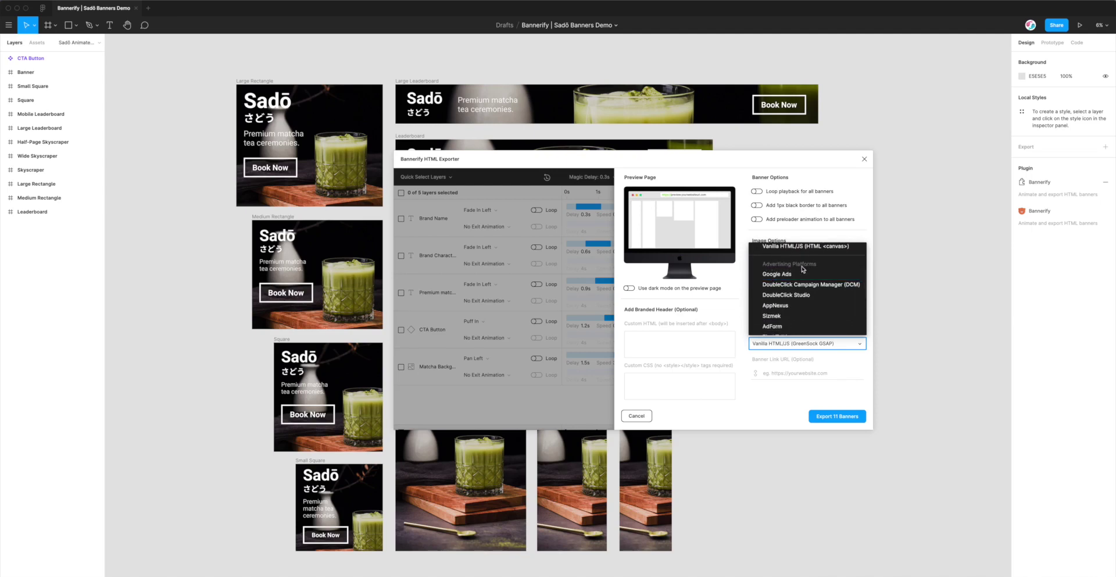
scroll(799, 276, "down", 2)
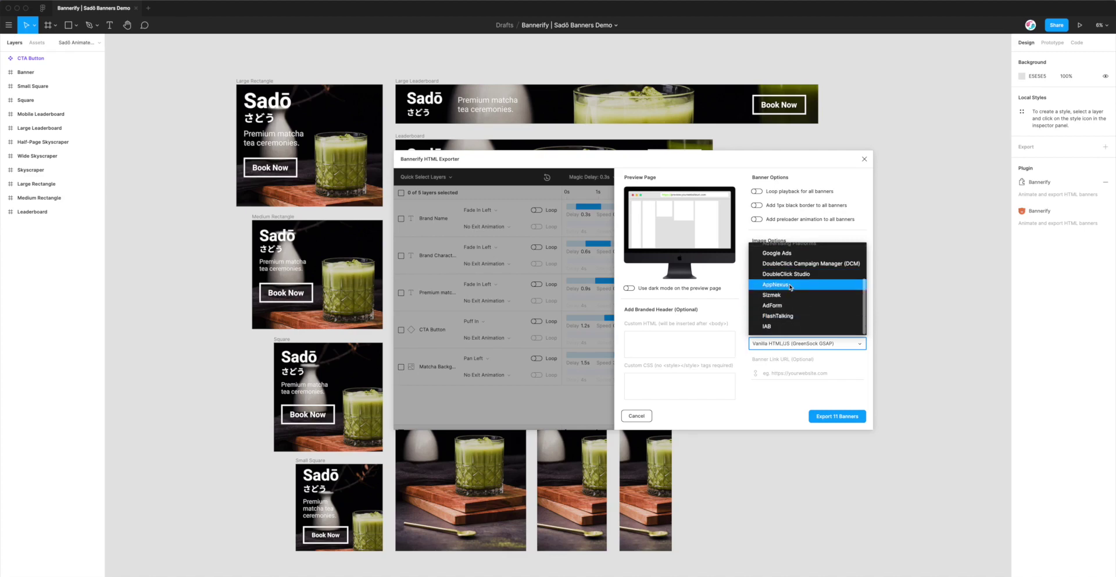
scroll(790, 286, "up", 3)
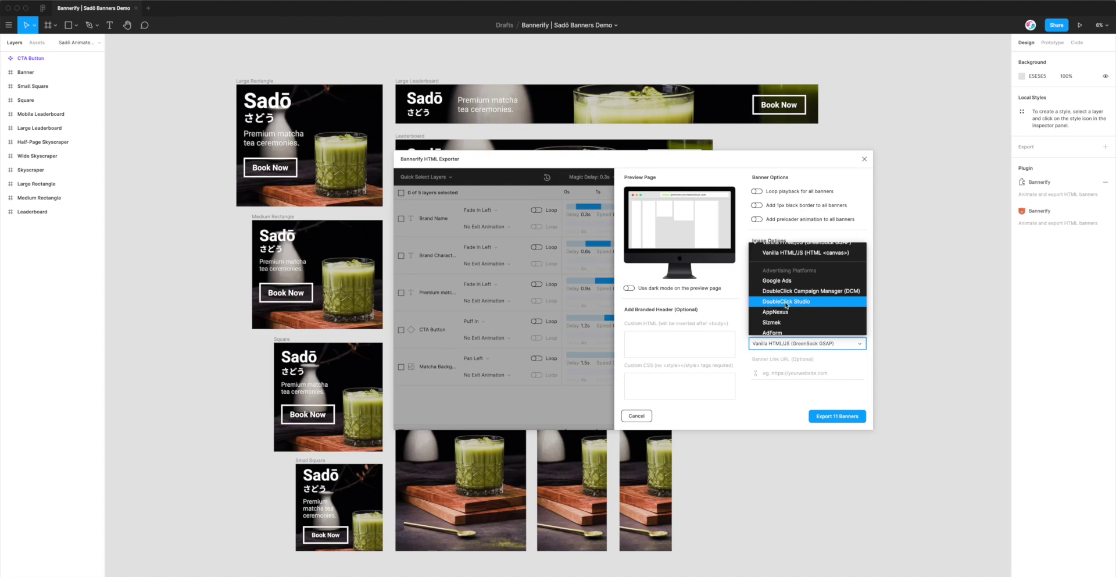
left_click(804, 303)
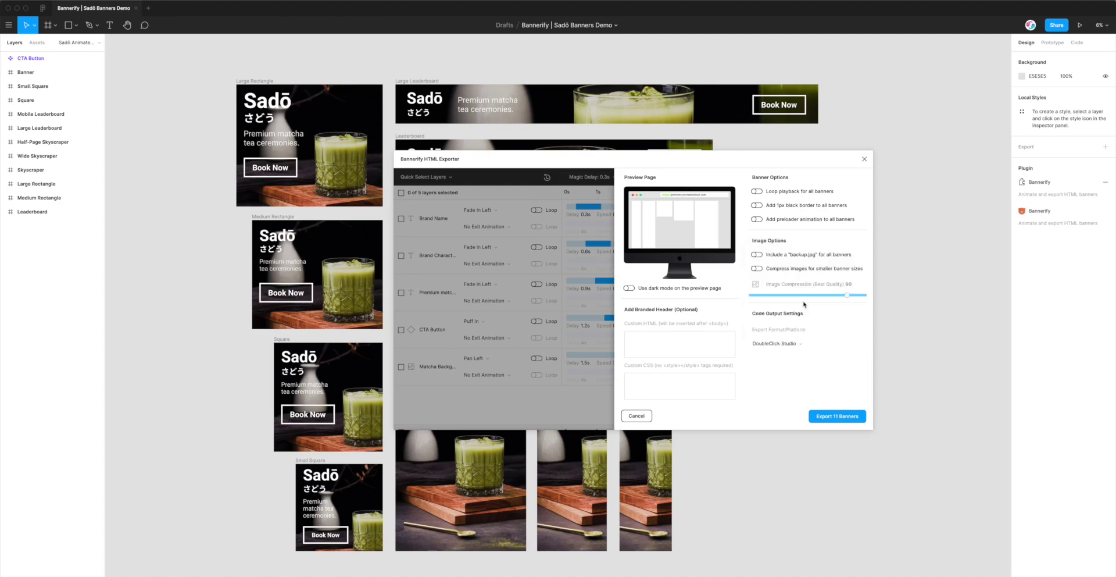
Step: Toggle the format to Vanilla HTML/JS and back to DoubleClick Studio, then export all 11 banners
left_click(775, 343)
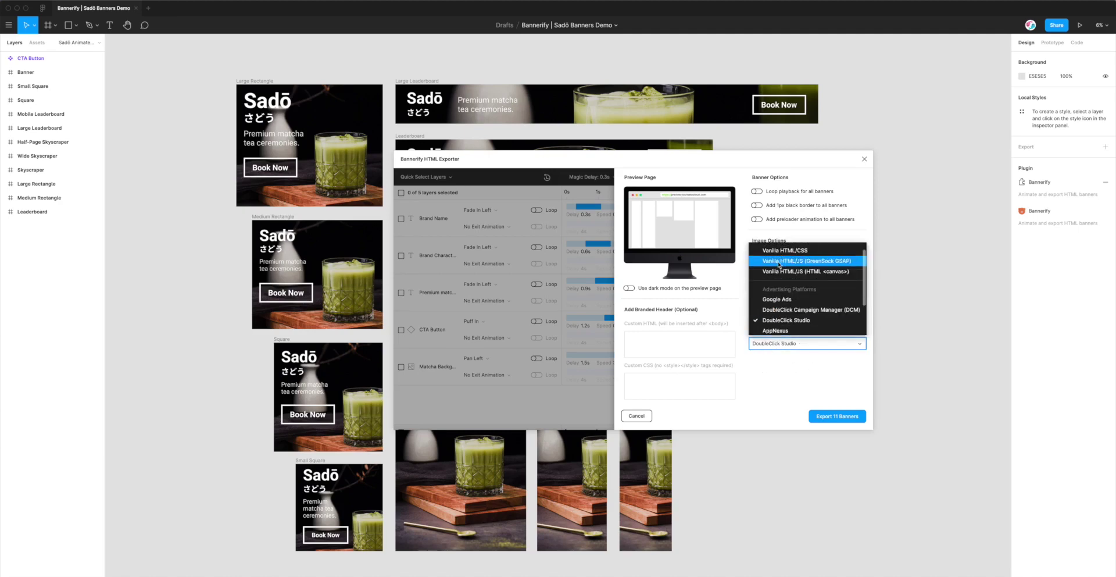
left_click(779, 261)
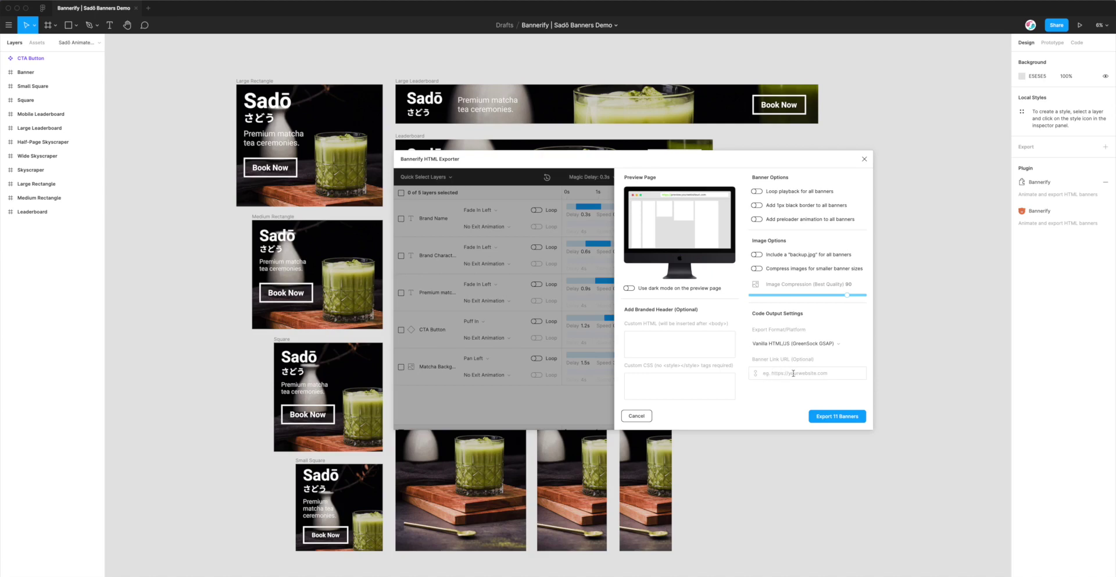
left_click(772, 344)
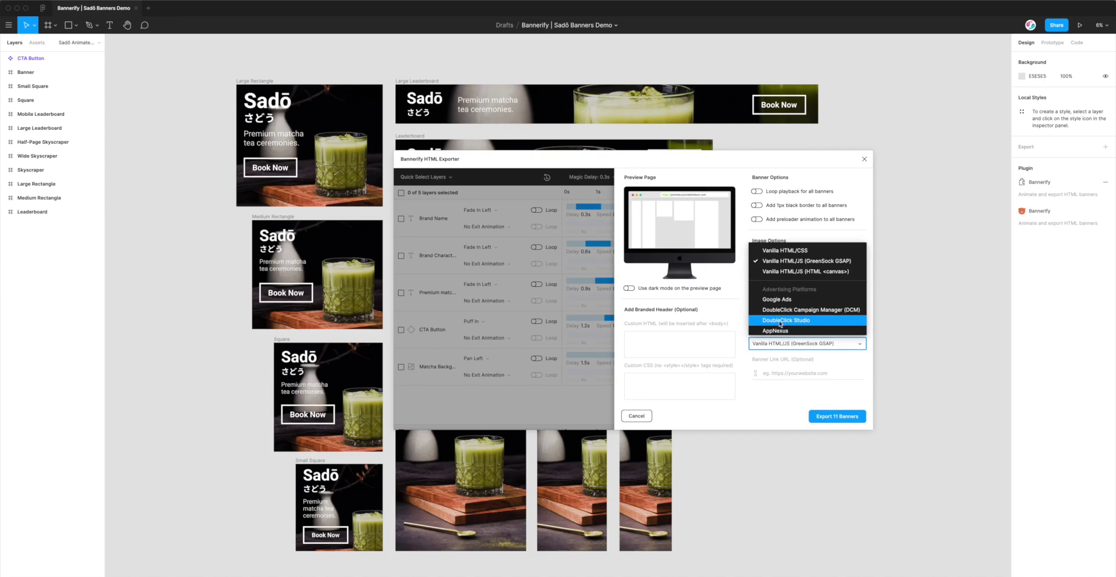
left_click(781, 320)
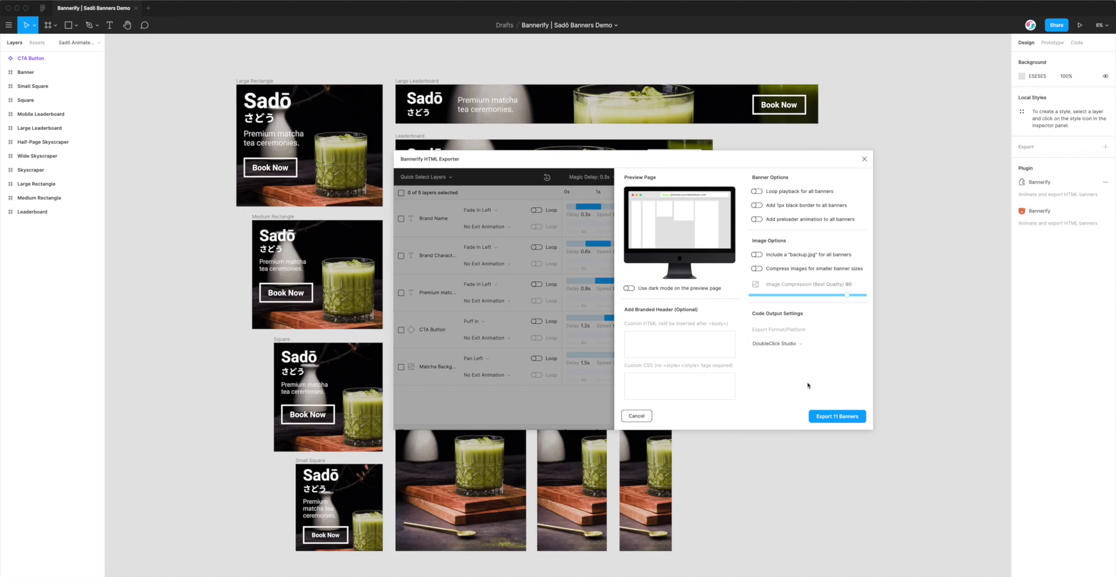
left_click(828, 418)
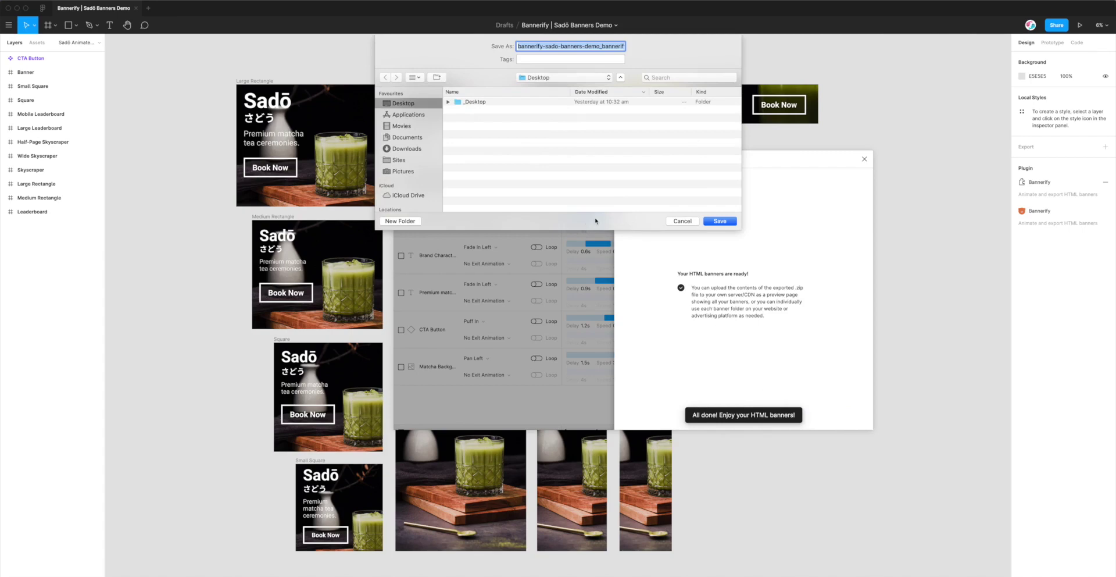
Step: Save the Bannerify export zip to the Desktop
left_click(725, 221)
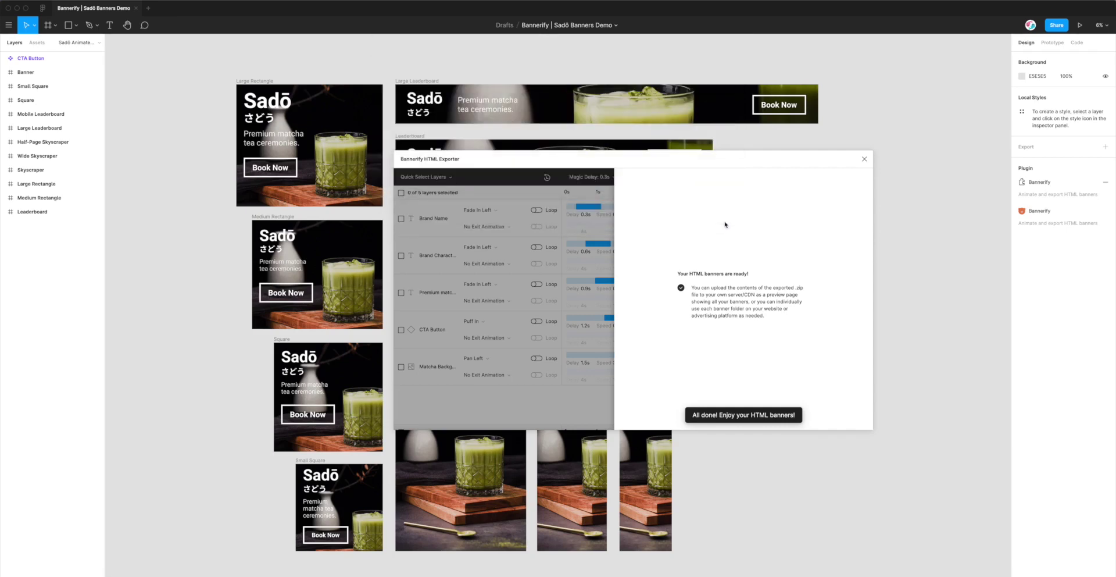
Step: Unzip the Bannerify archive on the Desktop and open its preview index.html in Chrome
left_click(300, 573)
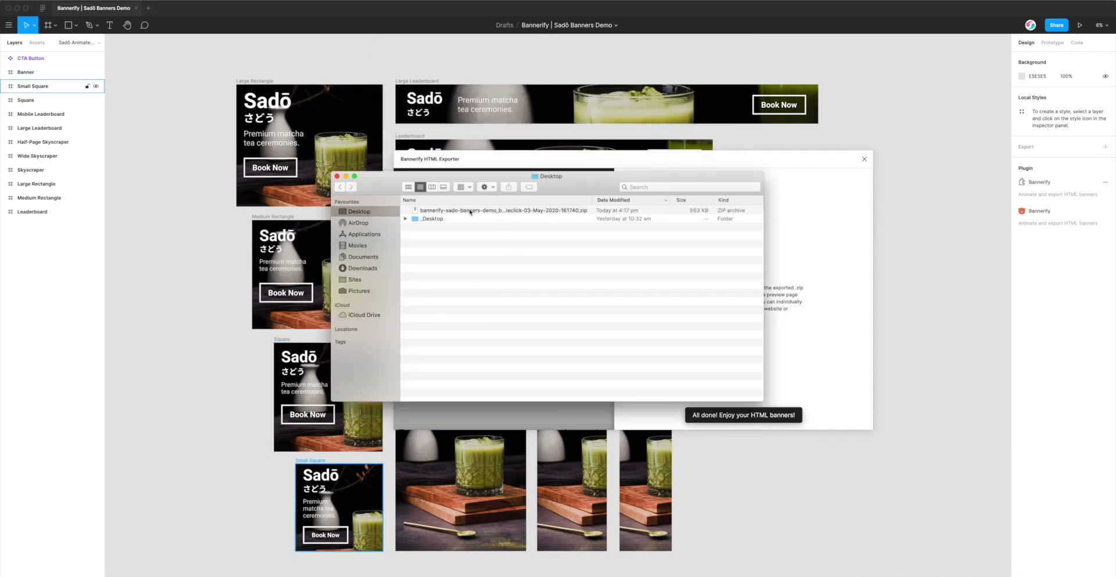
left_click(471, 211)
double_click(463, 211)
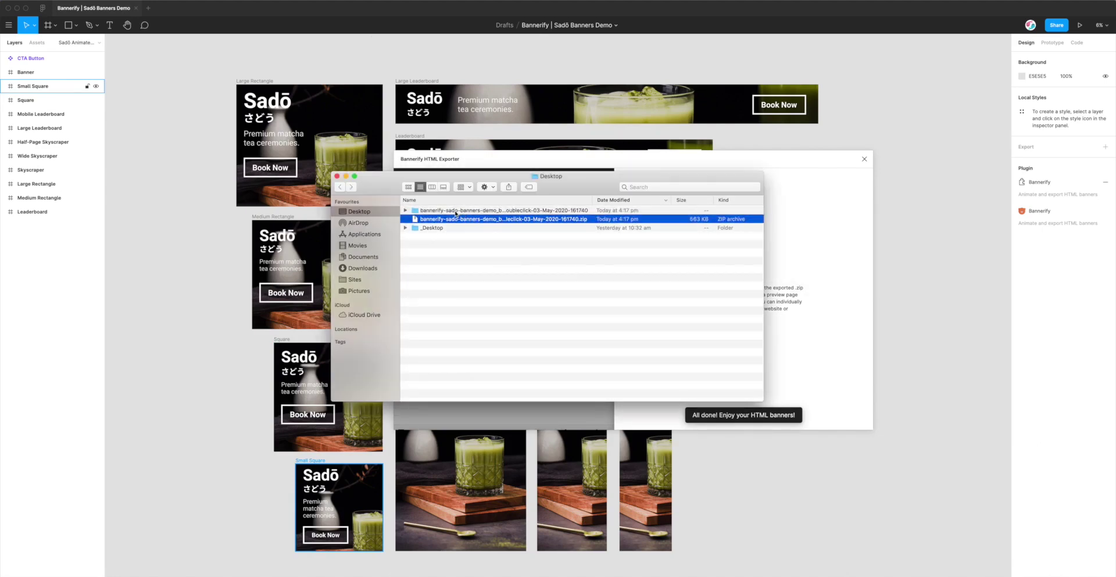
double_click(458, 219)
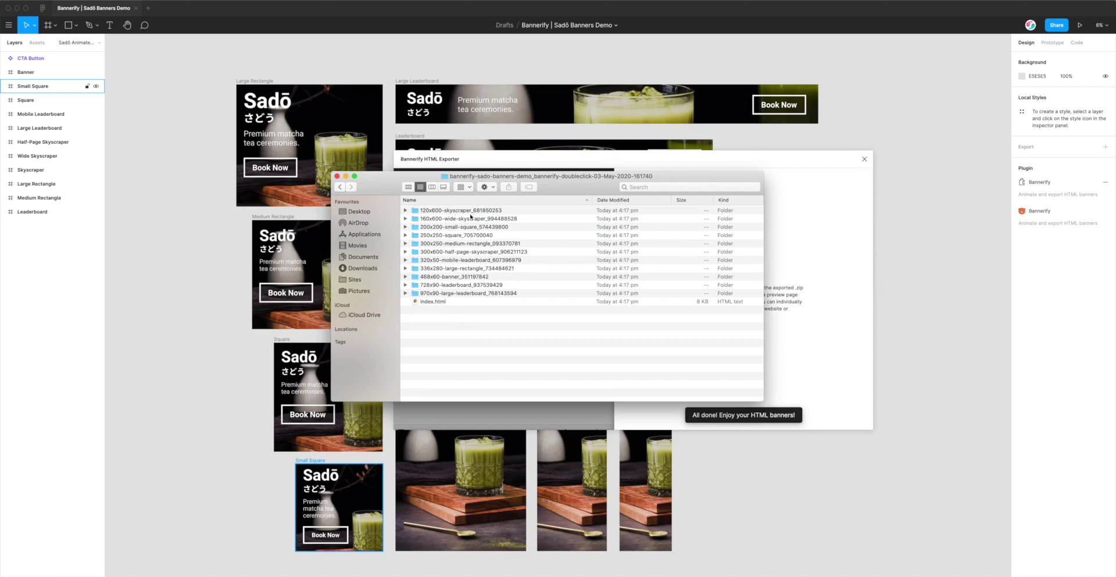
left_click_drag(530, 178, 389, 103)
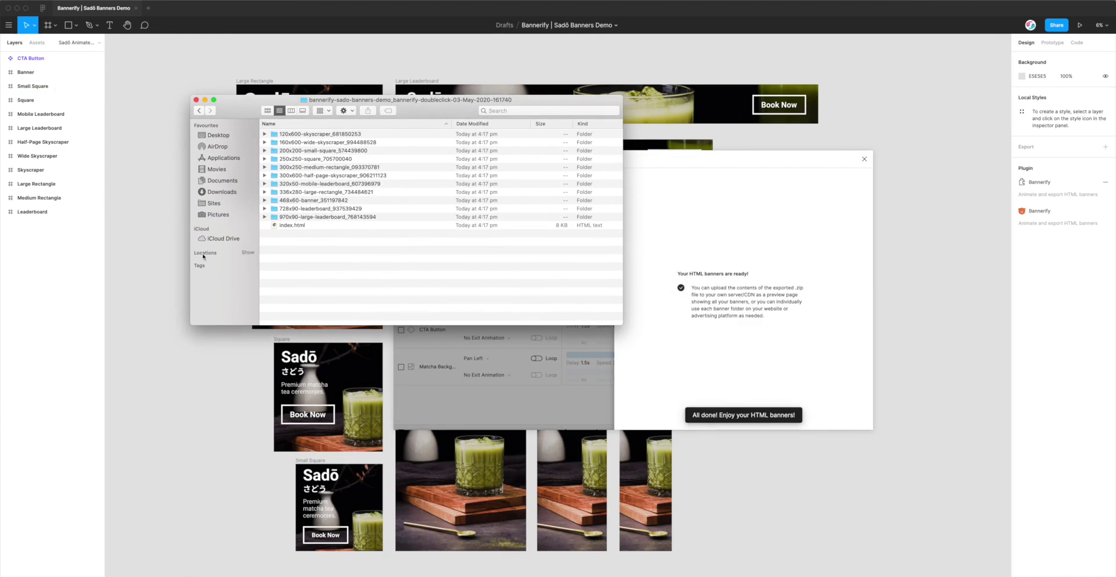
left_click(320, 225)
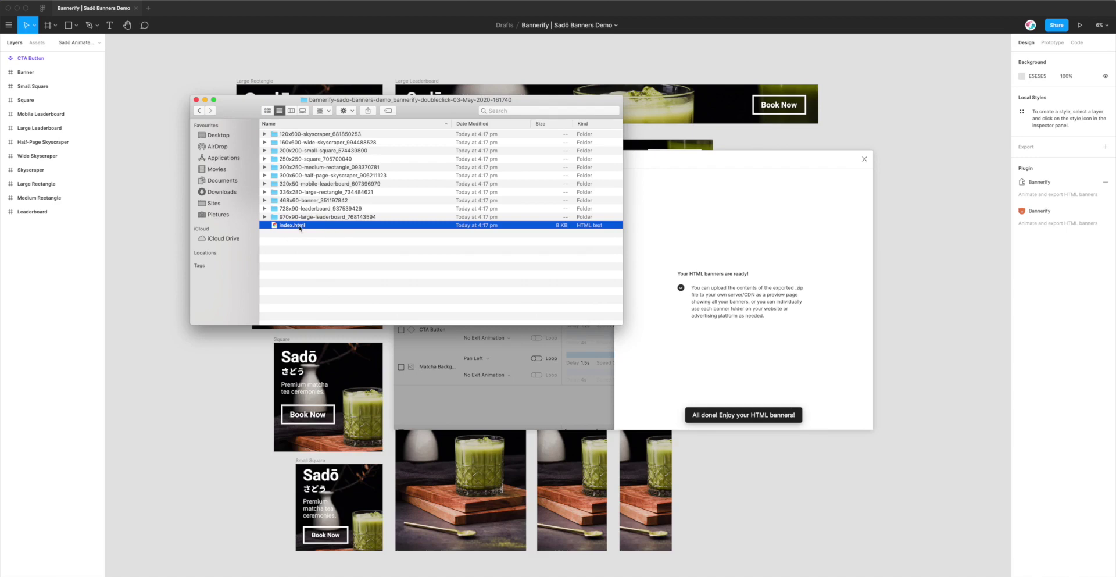
double_click(317, 226)
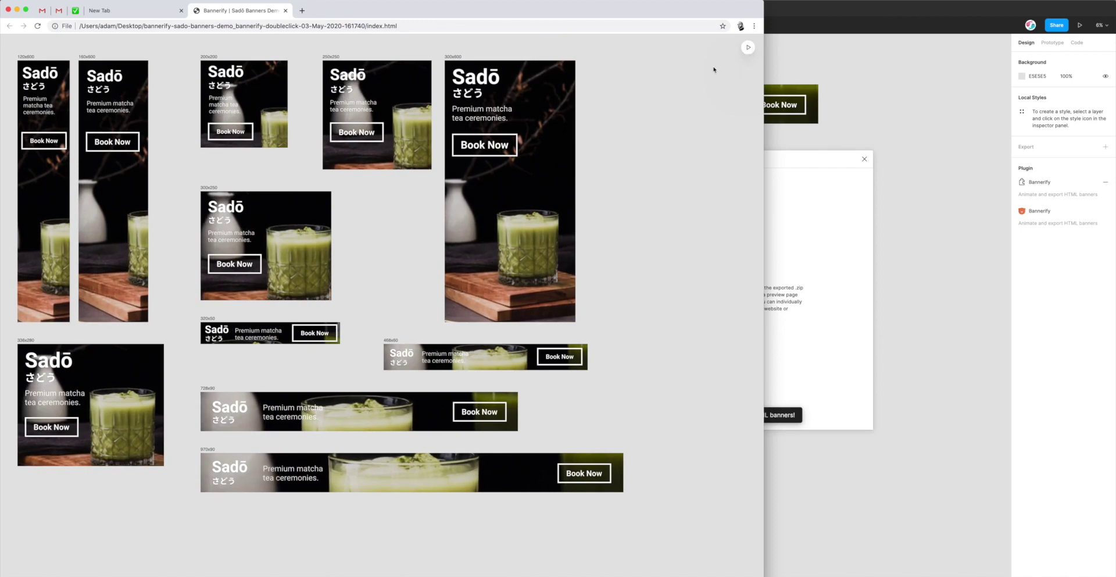
Step: Replay all 11 banner animations, then narrow the Chrome window to reveal Figma beside it
left_click(749, 48)
left_click_drag(763, 347, 669, 314)
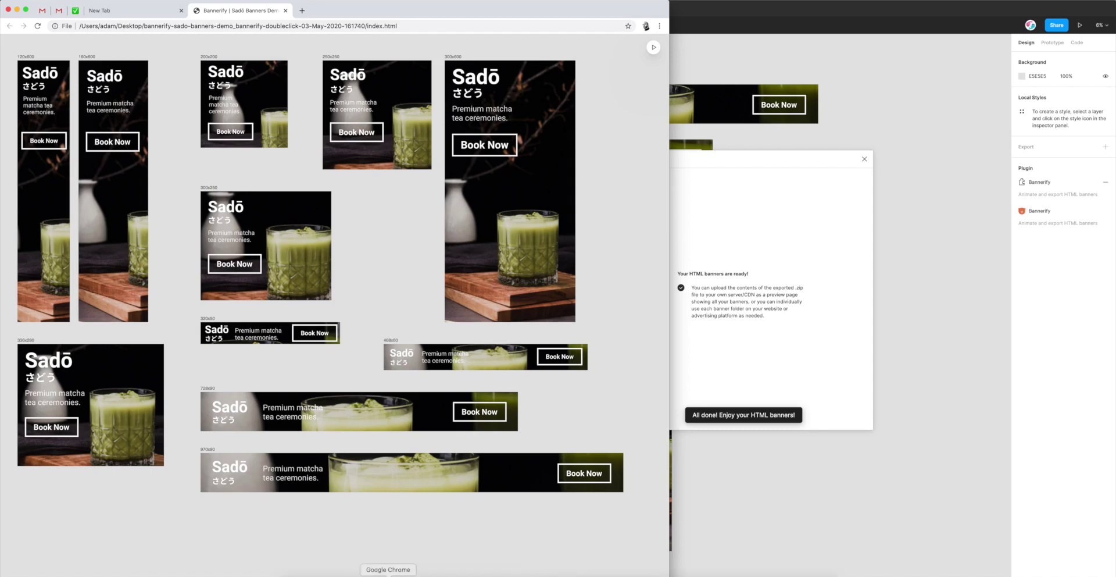
Step: Open the 300x250-medium-rectangle folder in Visual Studio Code by dragging it from Finder
left_click(352, 572)
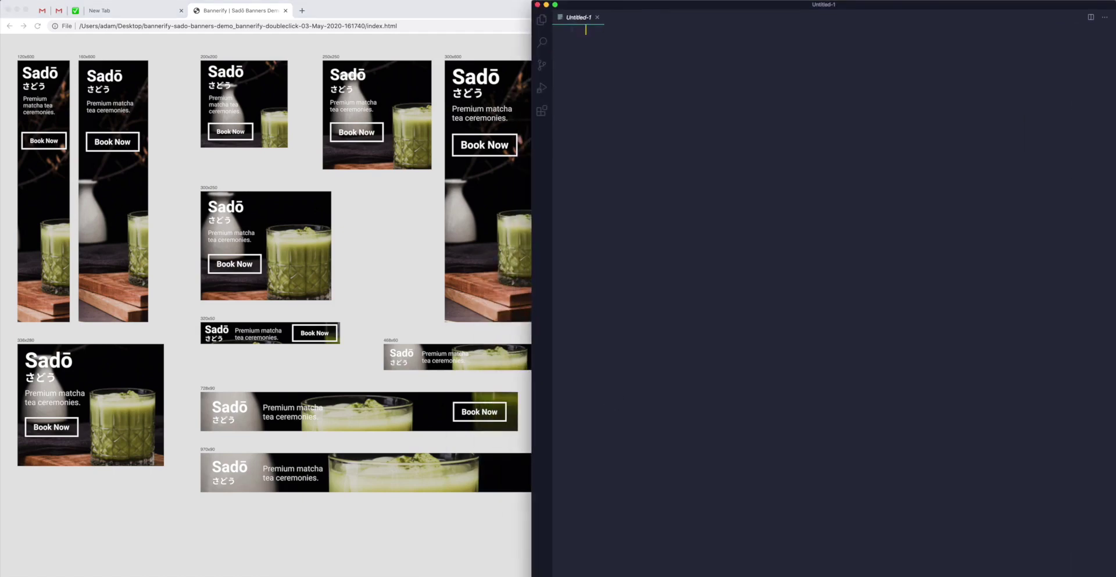
left_click(300, 574)
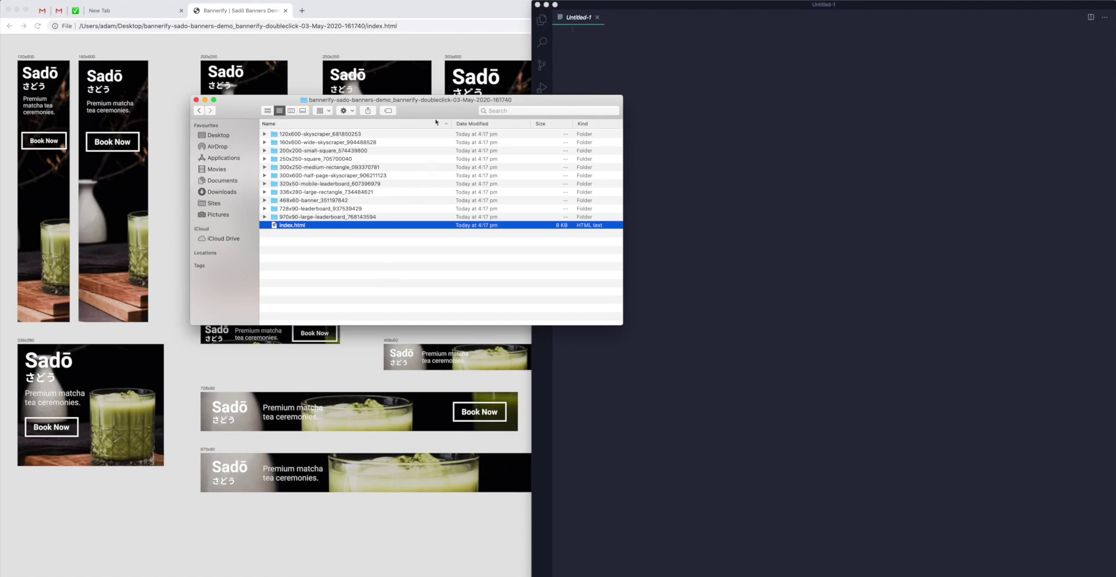
left_click_drag(436, 123, 317, 155)
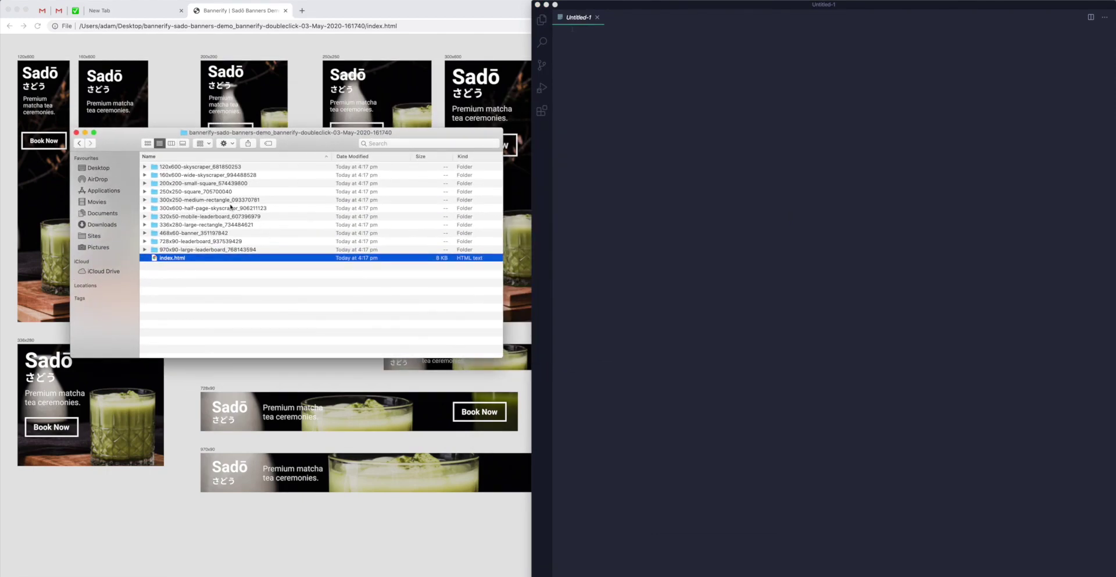
left_click_drag(230, 200, 717, 185)
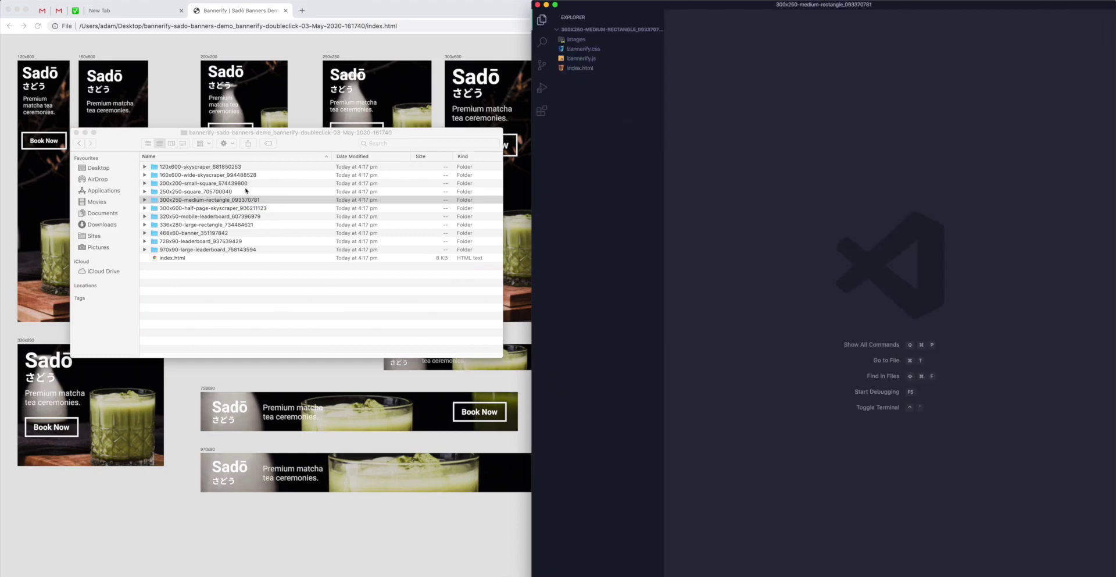
Step: Open that folder's index.html to preview the 300x250 medium rectangle banner alone in Chrome
left_click(212, 201)
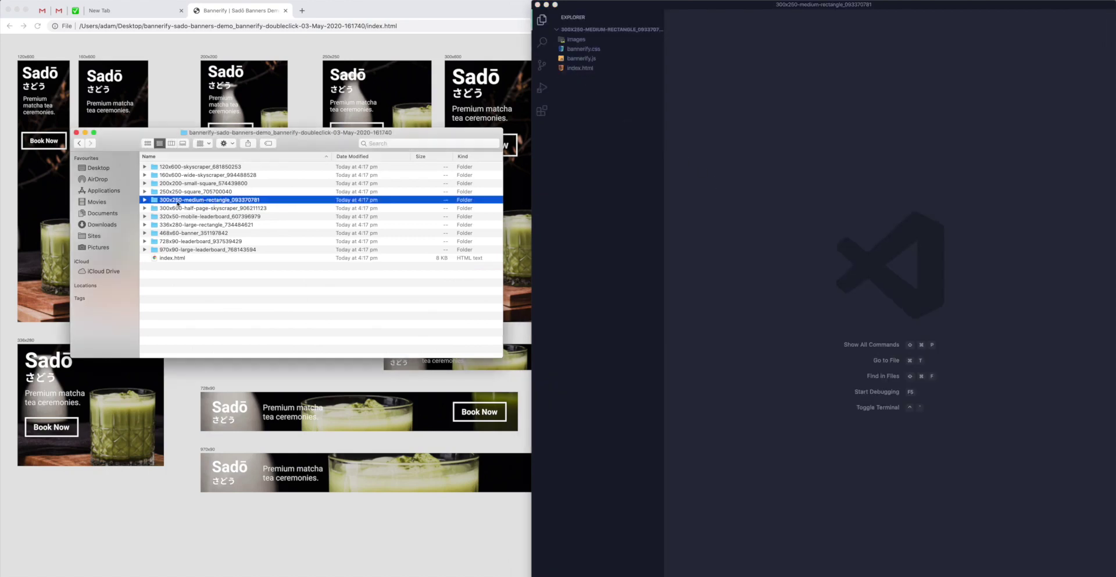
double_click(172, 202)
double_click(172, 192)
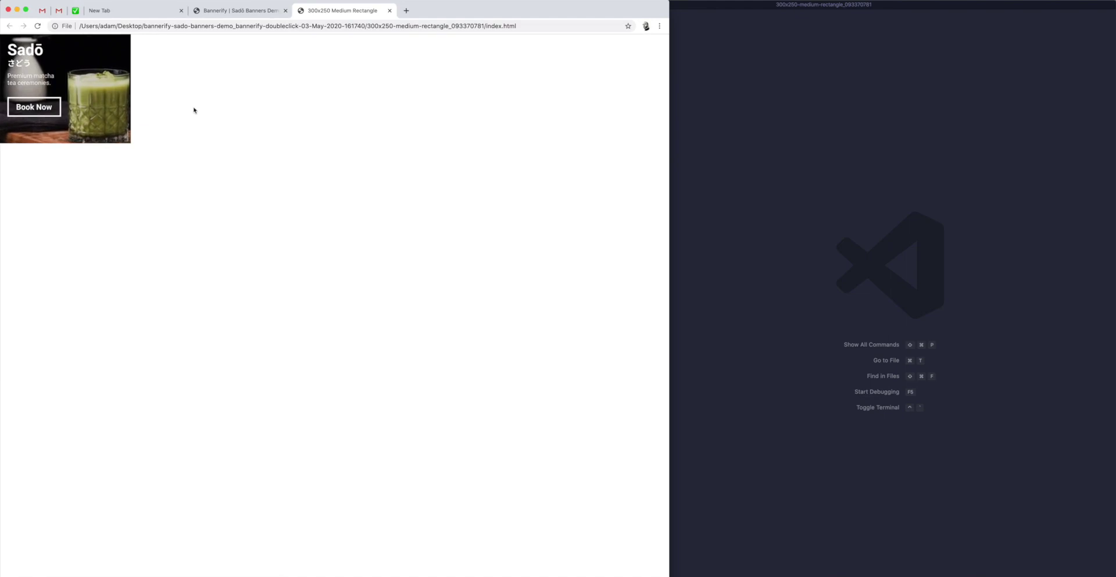
Step: Open the medium rectangle's index.html in VS Code and undo the stray 'w' typed on line 1
left_click(757, 128)
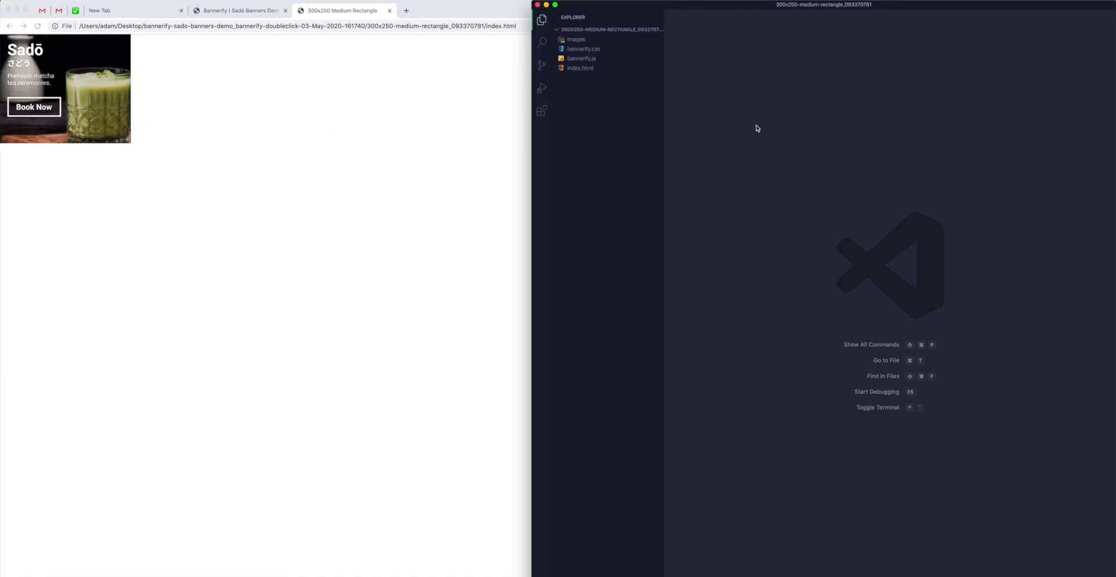
left_click(580, 68)
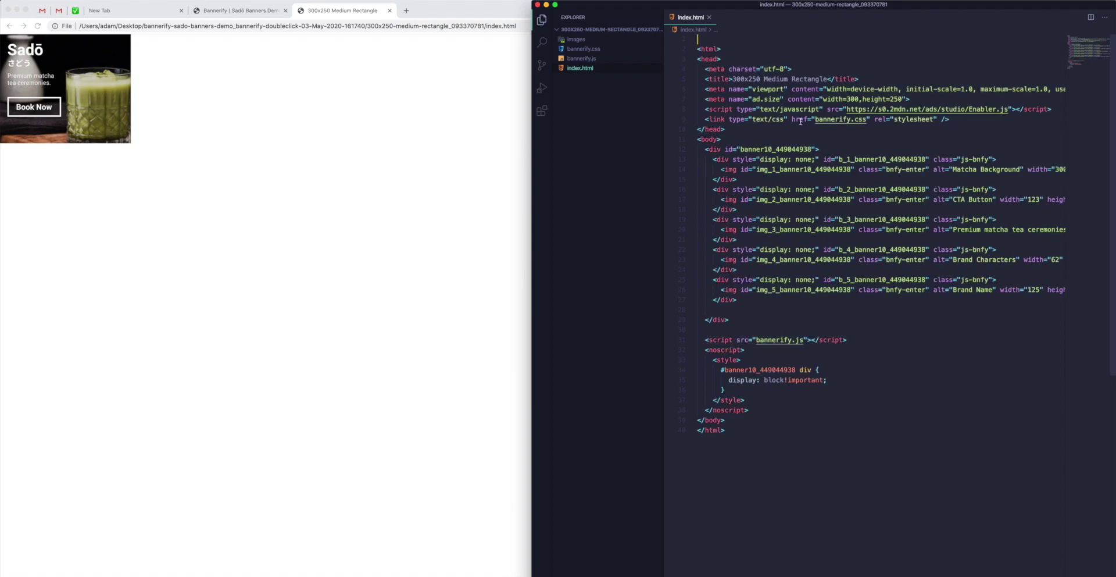
type("w")
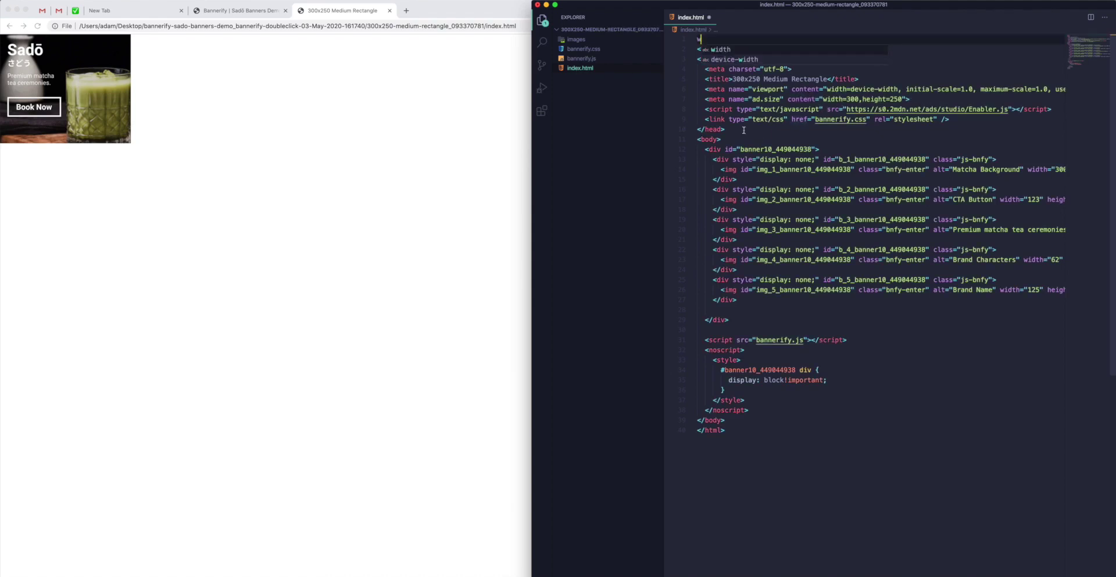
key("cmd+z")
left_click(744, 129)
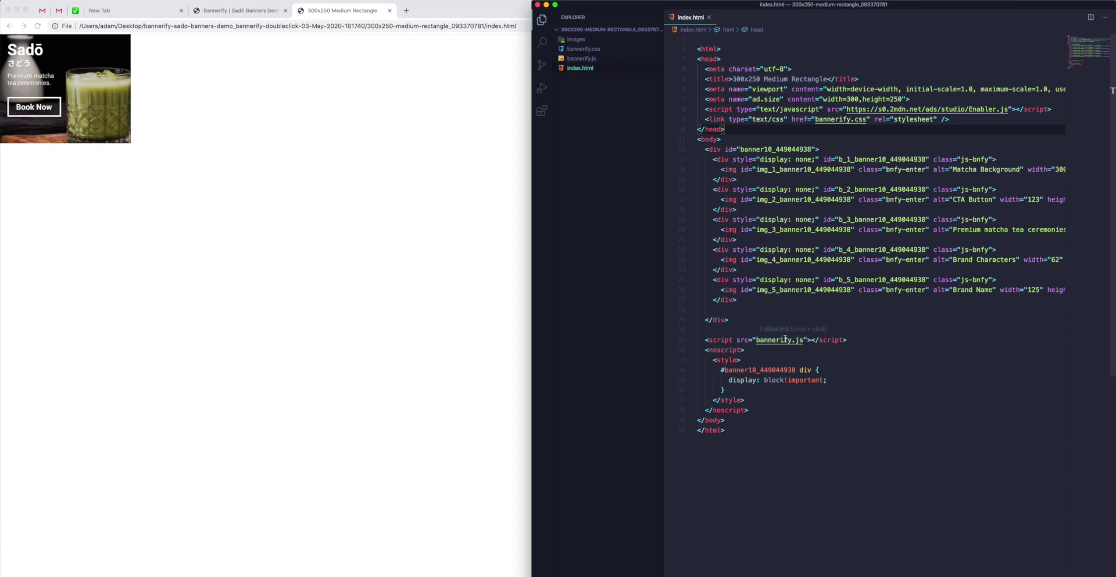
Step: Open bannerify.js and read through its image-loading and DoubleClick Enabler code
left_click(581, 58)
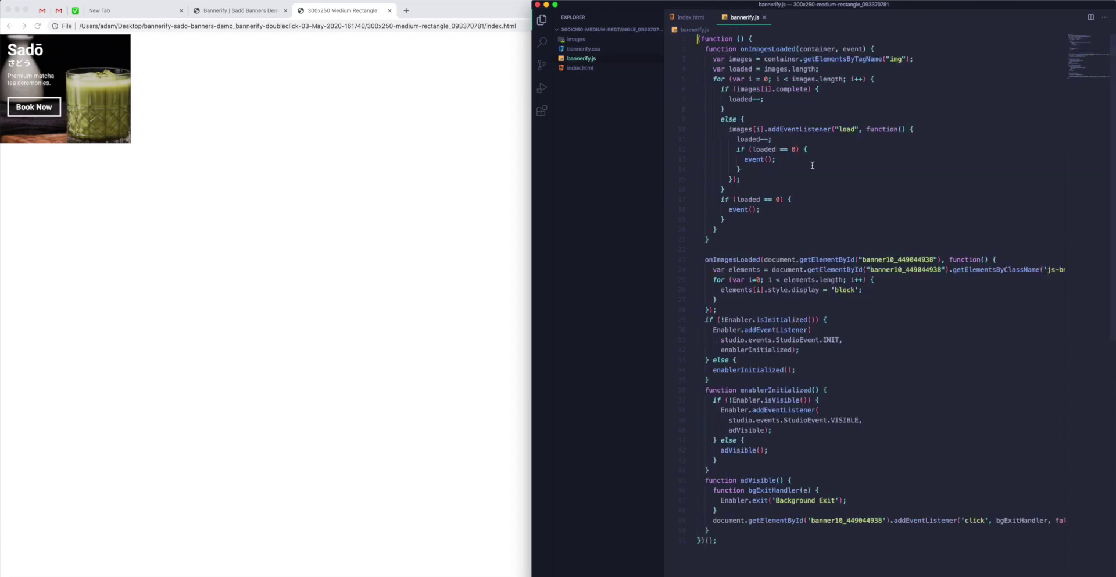
scroll(806, 175, "down", 3)
scroll(806, 175, "down", 3)
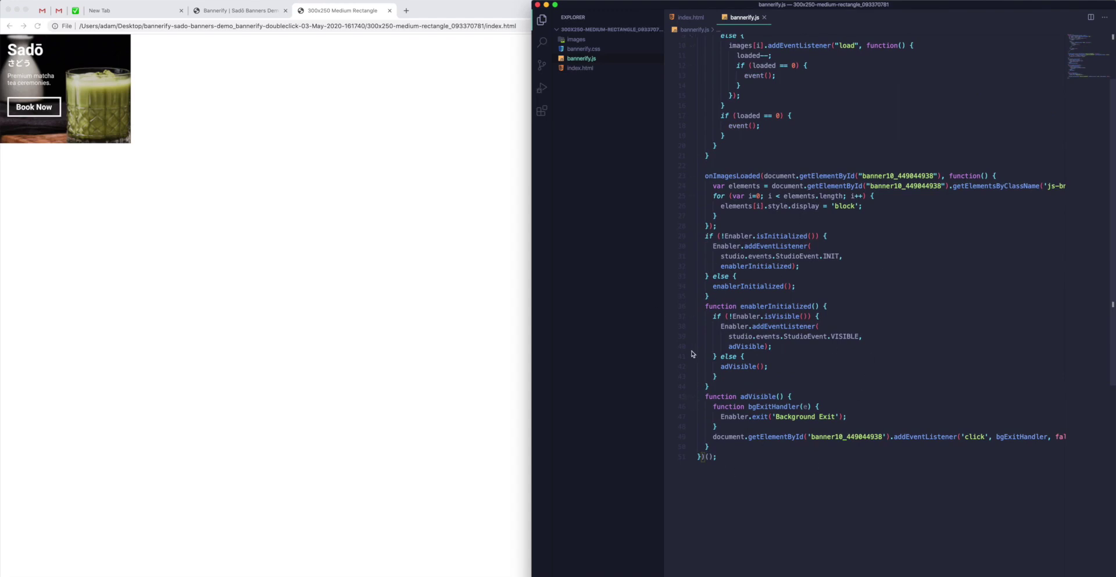
scroll(776, 226, "down", 1)
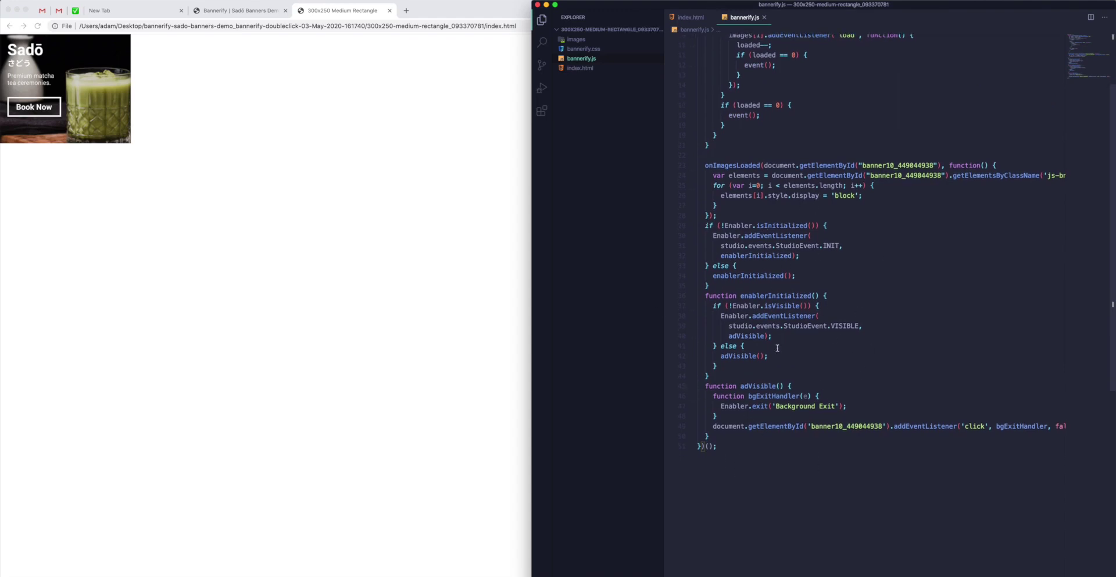
scroll(777, 348, "up", 9)
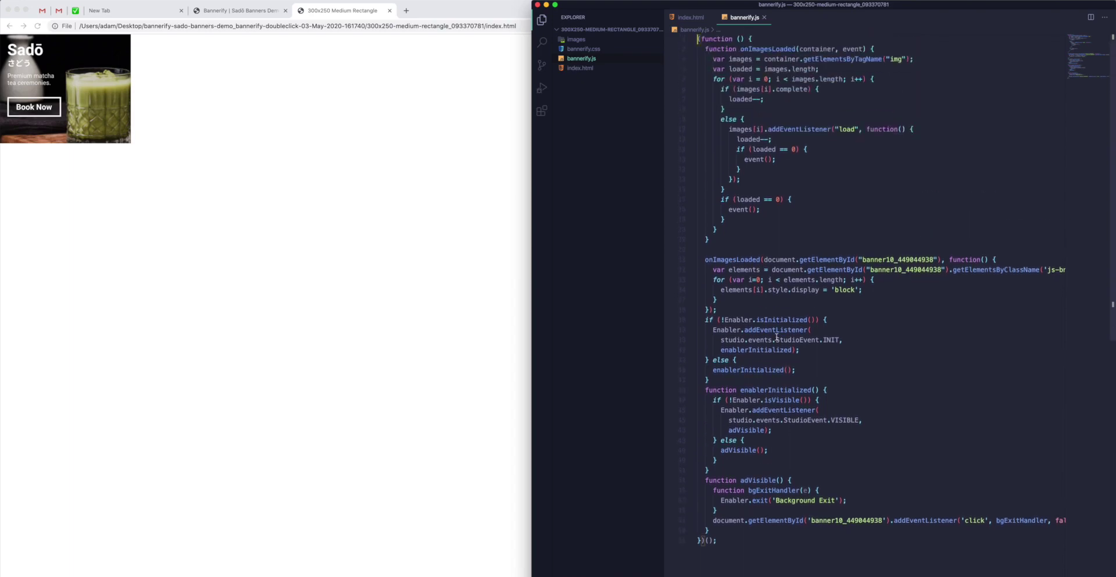
left_click(417, 206)
Step: Open Chrome DevTools on the 300x250 banner page and switch to the Console panel
right_click(330, 153)
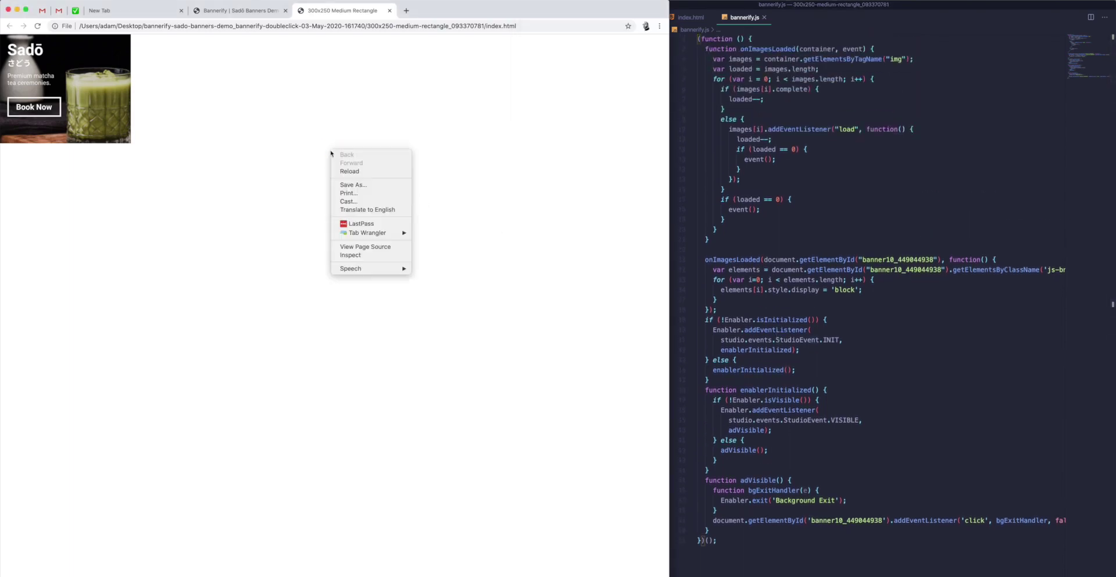
left_click(349, 256)
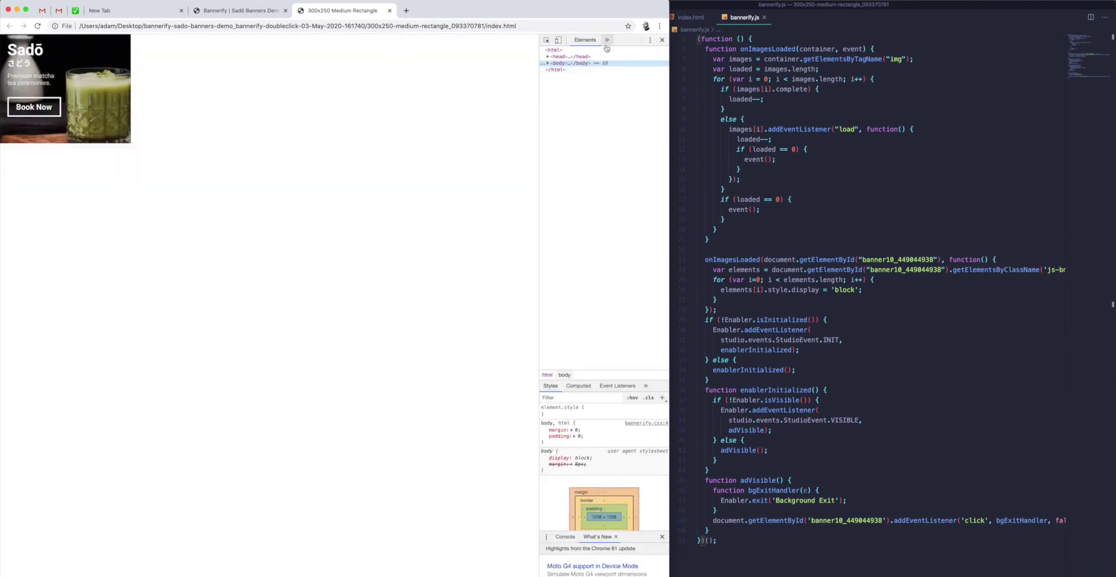
left_click(606, 41)
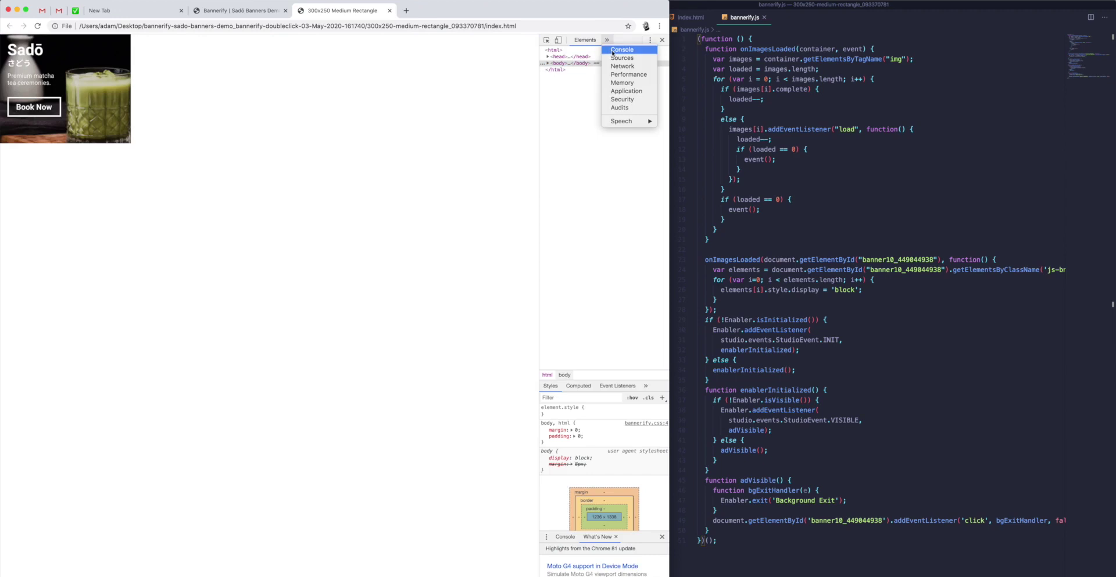
left_click(612, 51)
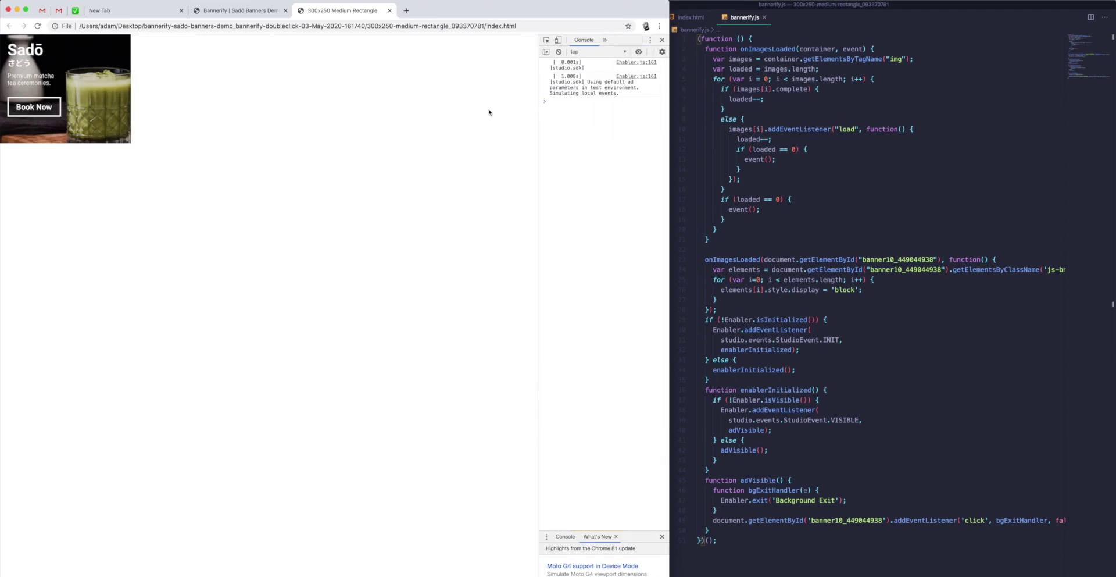
Step: Reload the banner, widen the DevTools panel, and view index.html in VS Code
key("super+r")
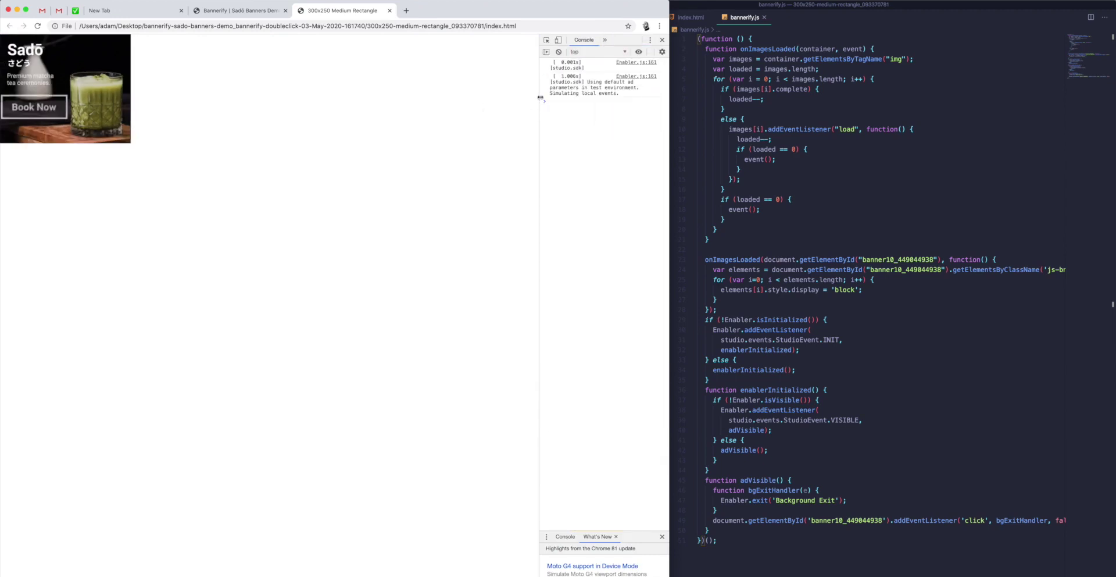
left_click_drag(540, 97, 427, 96)
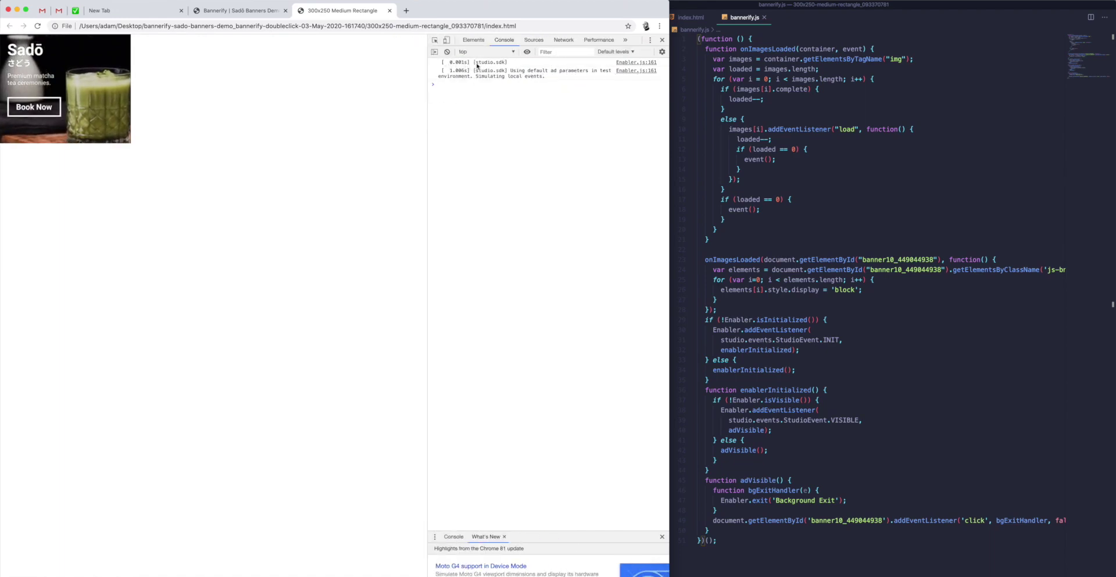
left_click(695, 45)
left_click(684, 19)
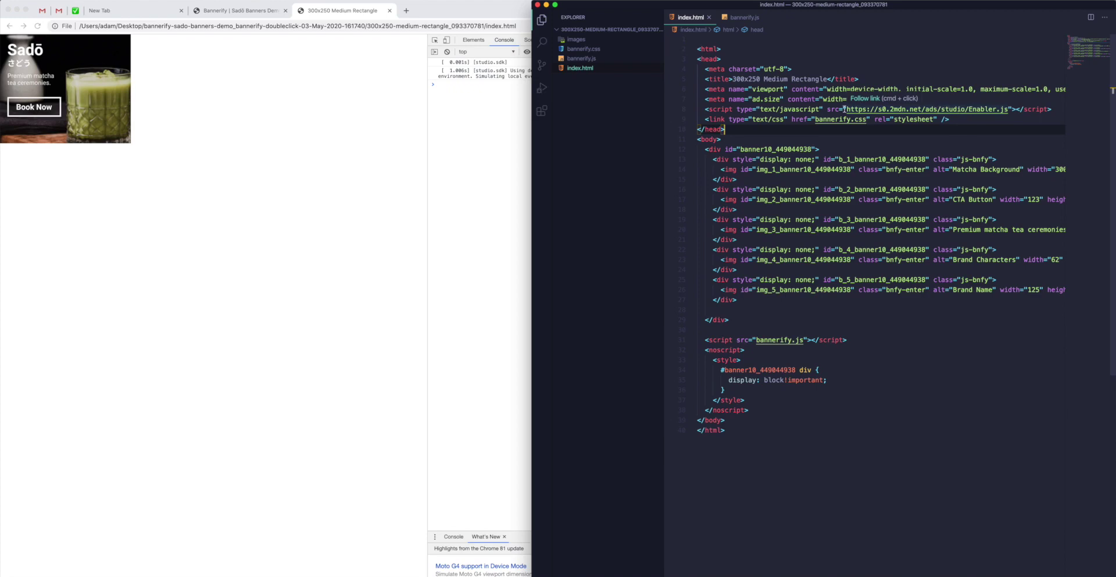
Step: Select the Enabler.js script URL, then clear the stray 'q' from Chrome's console prompt
left_click_drag(844, 108, 1009, 110)
left_click(479, 105)
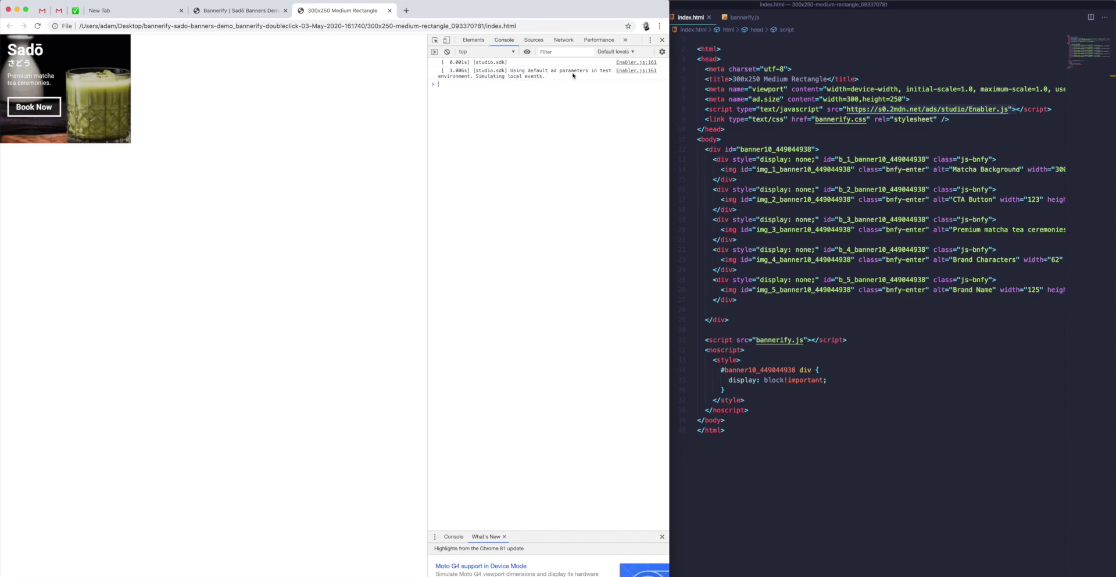
type("q")
key("BackSpace")
Step: Click the 300x250 banner repeatedly to log studio.sdk 'Background Exit' events in the console
left_click(80, 88)
left_click(107, 105)
left_click(107, 105)
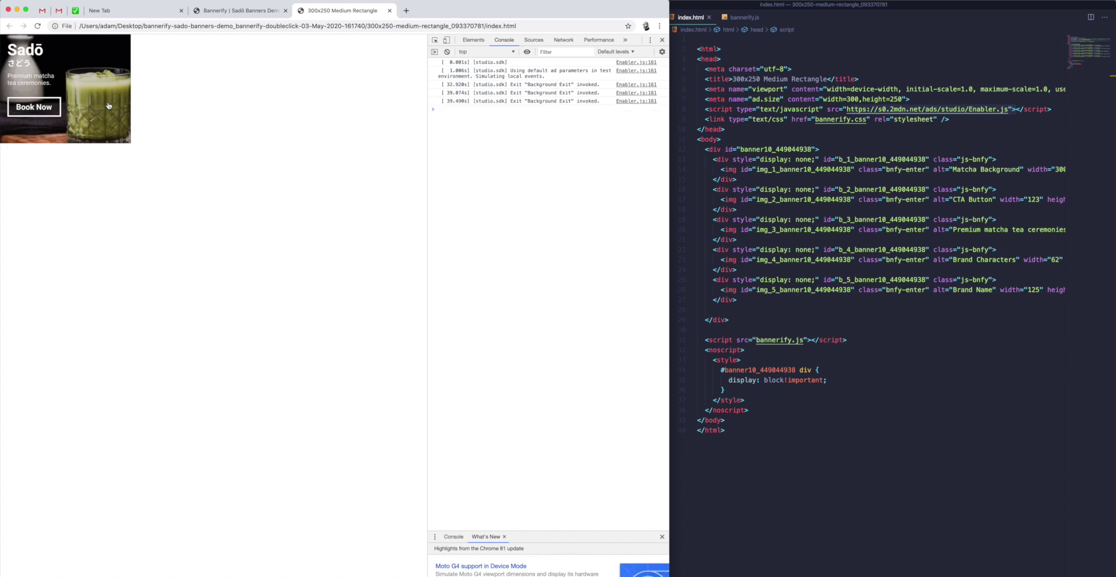
left_click(101, 97)
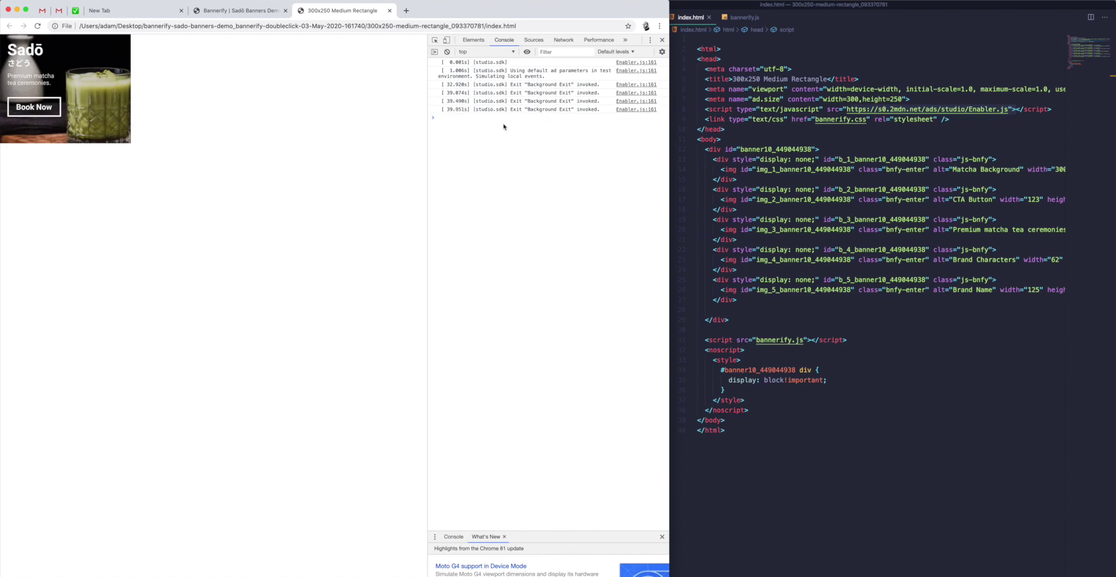
left_click(77, 91)
left_click(83, 93)
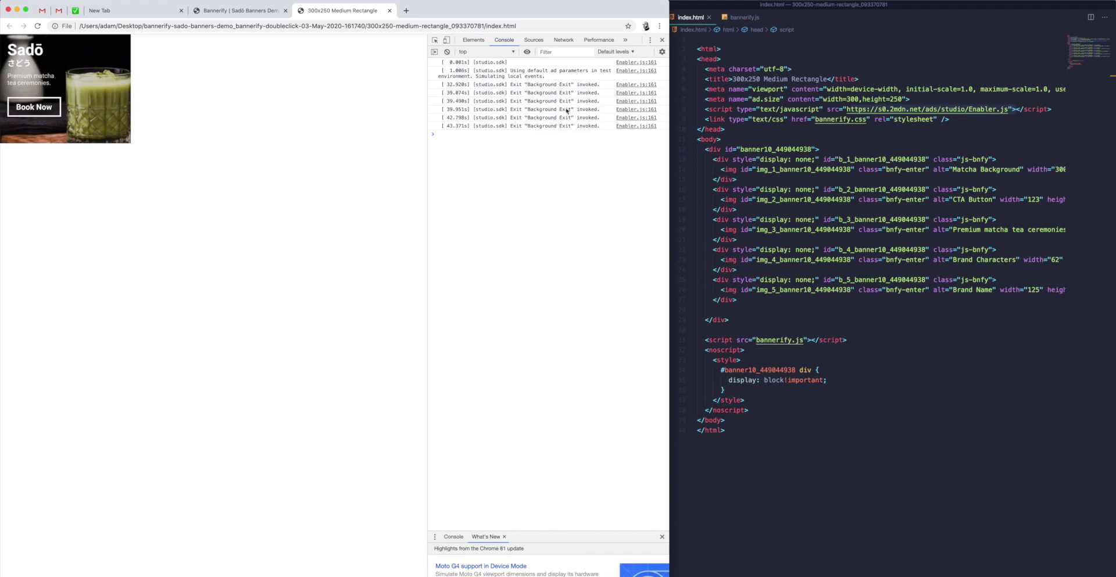
left_click(93, 86)
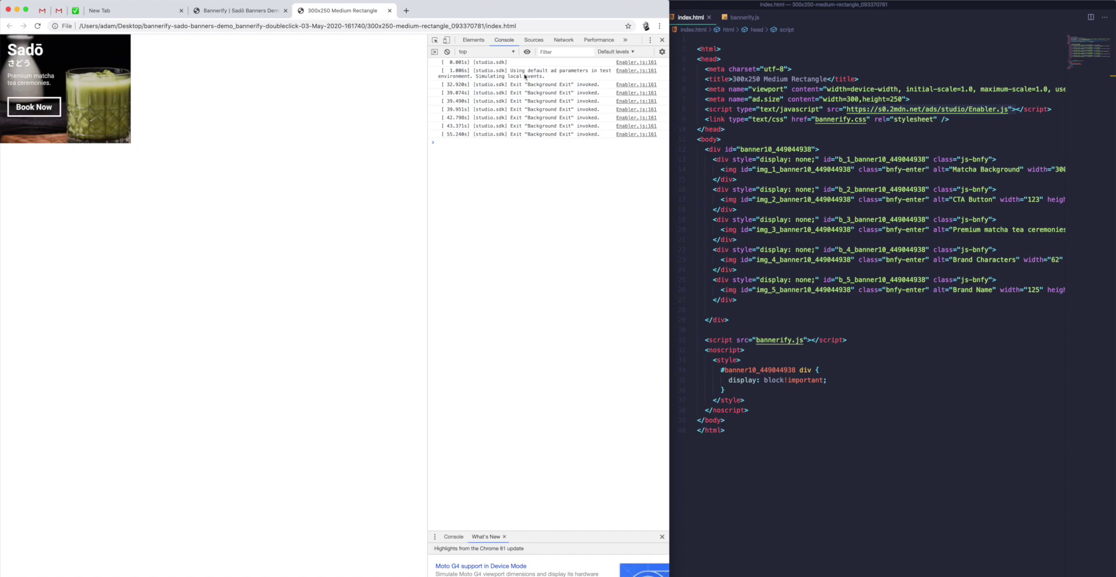
Step: Show the Explorer and read through bannerify.css
key("super+b")
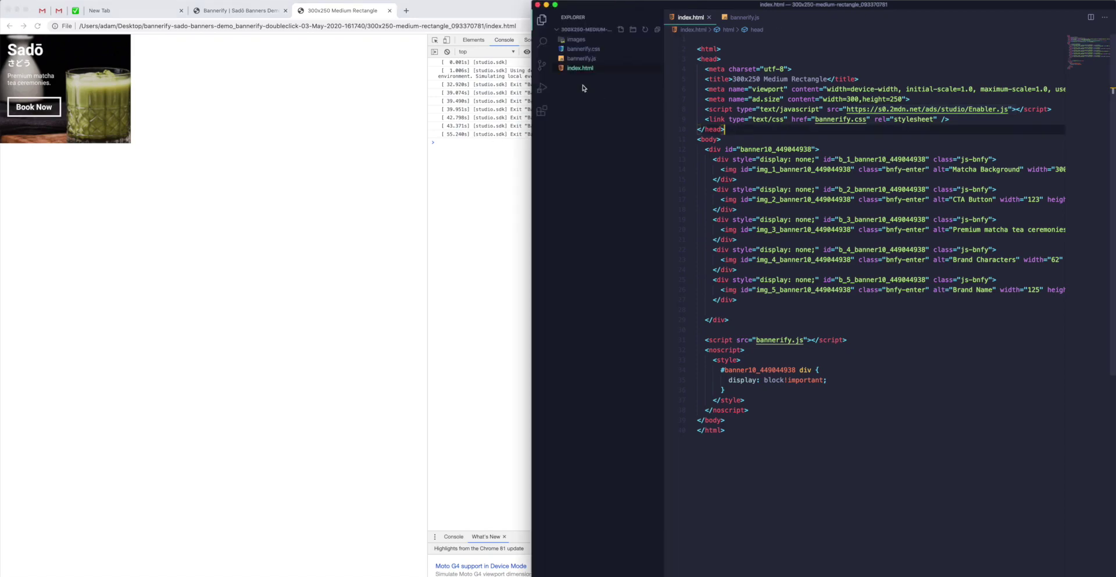
left_click(582, 49)
scroll(798, 246, "down", 20)
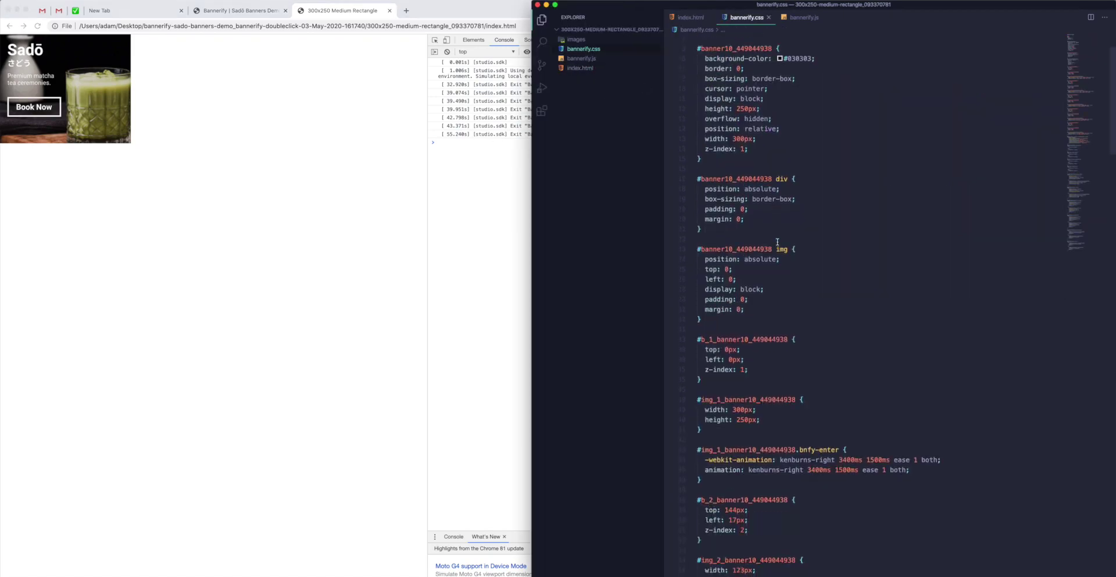
scroll(765, 240, "down", 10)
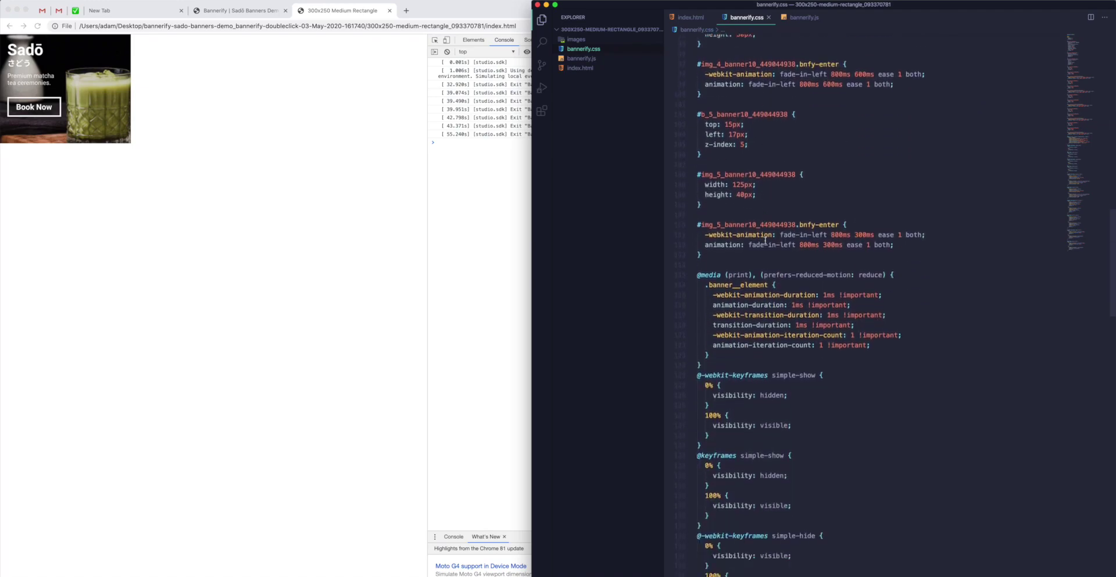
scroll(765, 240, "up", 20)
scroll(765, 240, "up", 15)
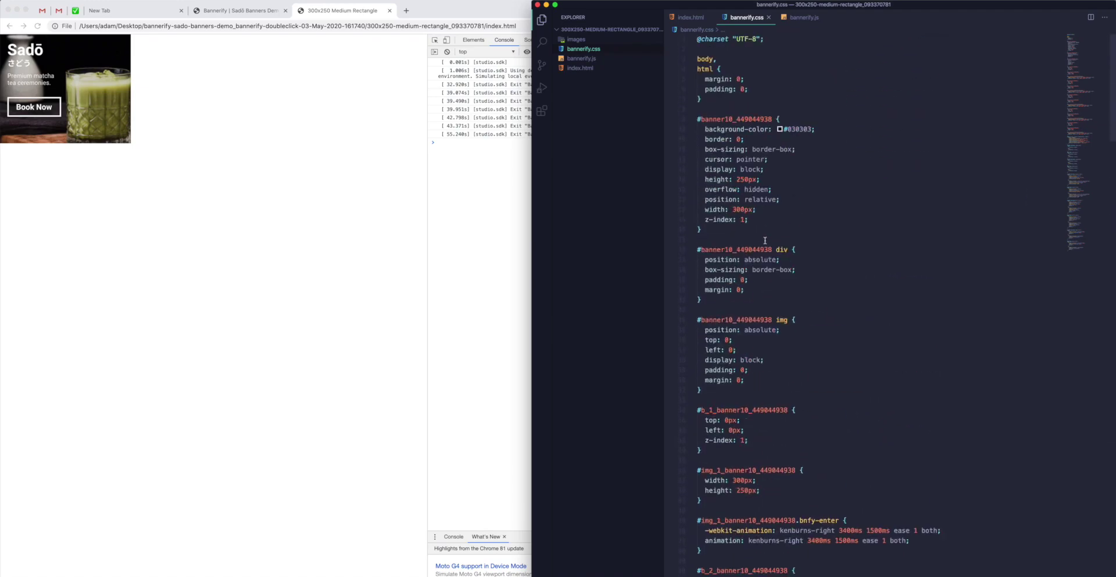
Step: Preview the brand characters SVG, brand name SVG, Book Now button and matcha background, then return to index.html
left_click(575, 39)
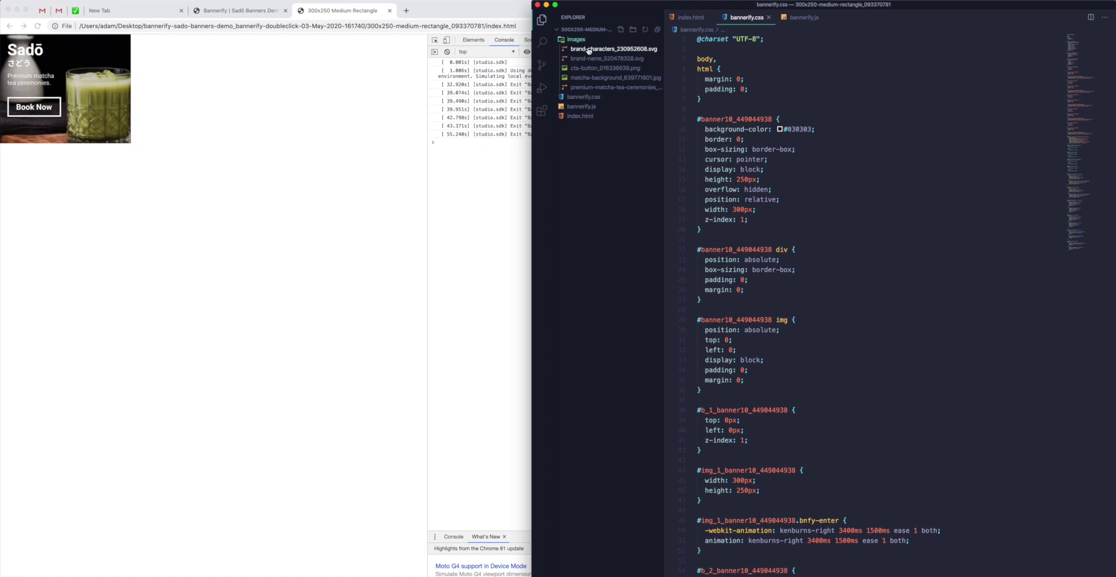
left_click(587, 49)
left_click(589, 59)
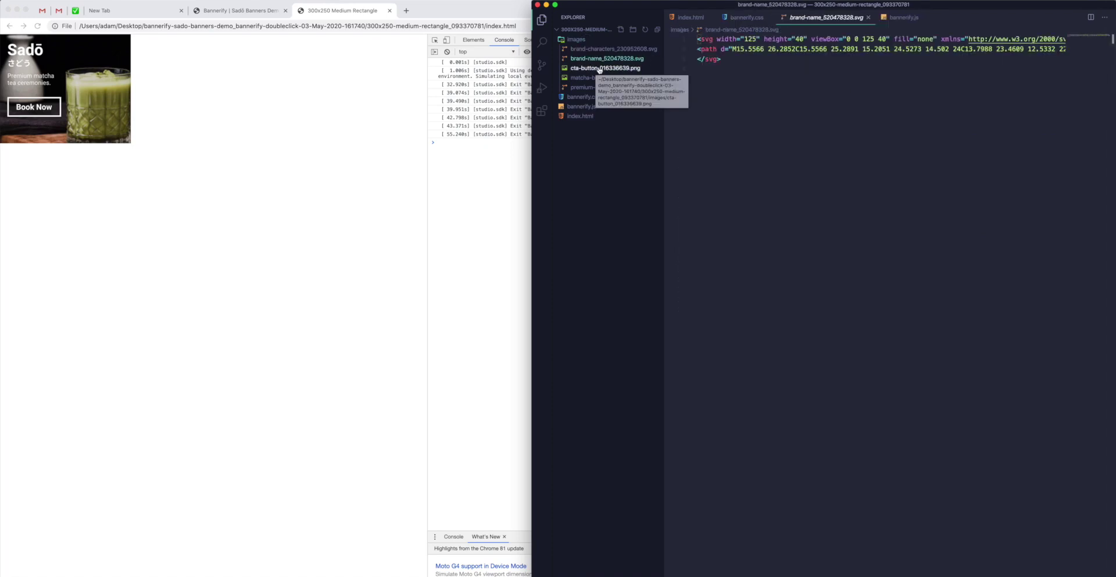
left_click(599, 68)
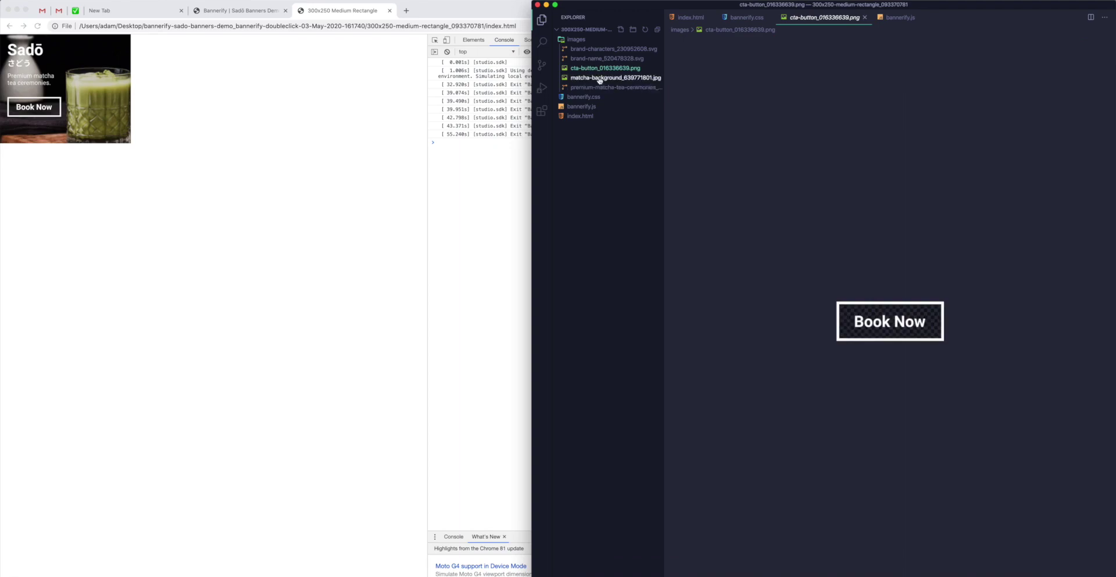
left_click(599, 80)
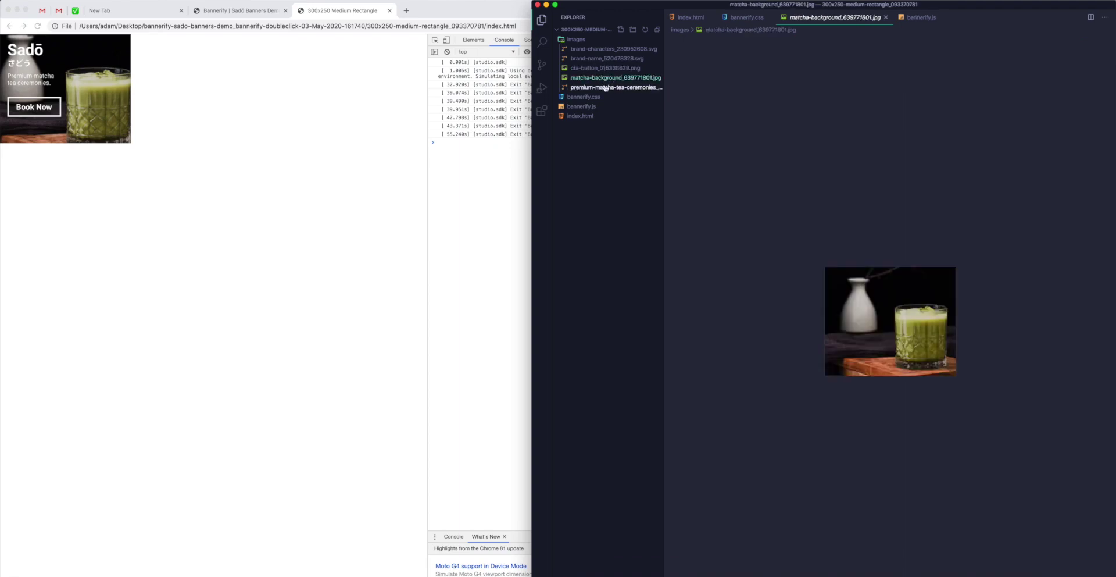
left_click(584, 97)
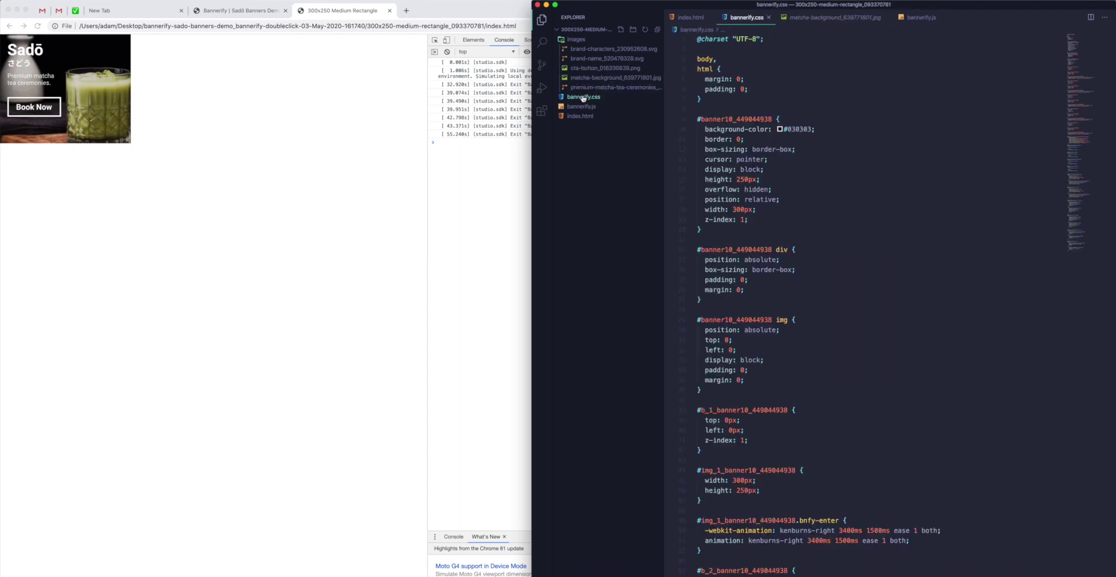
left_click(587, 116)
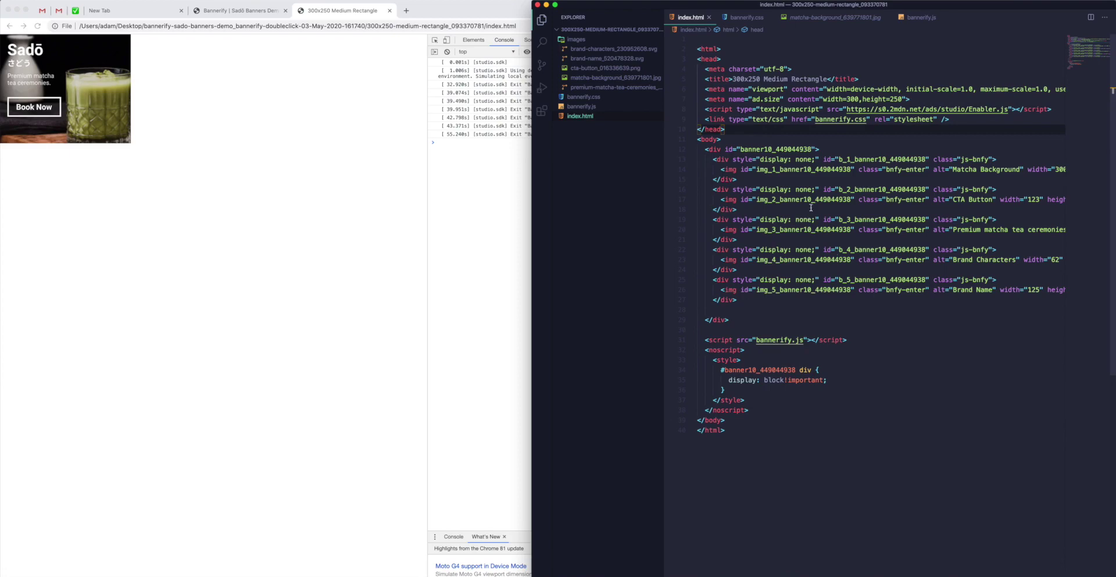
Step: Close the 300x250 Medium Rectangle tab in Chrome to show all 11 Sadō banner sizes
left_click(350, 245)
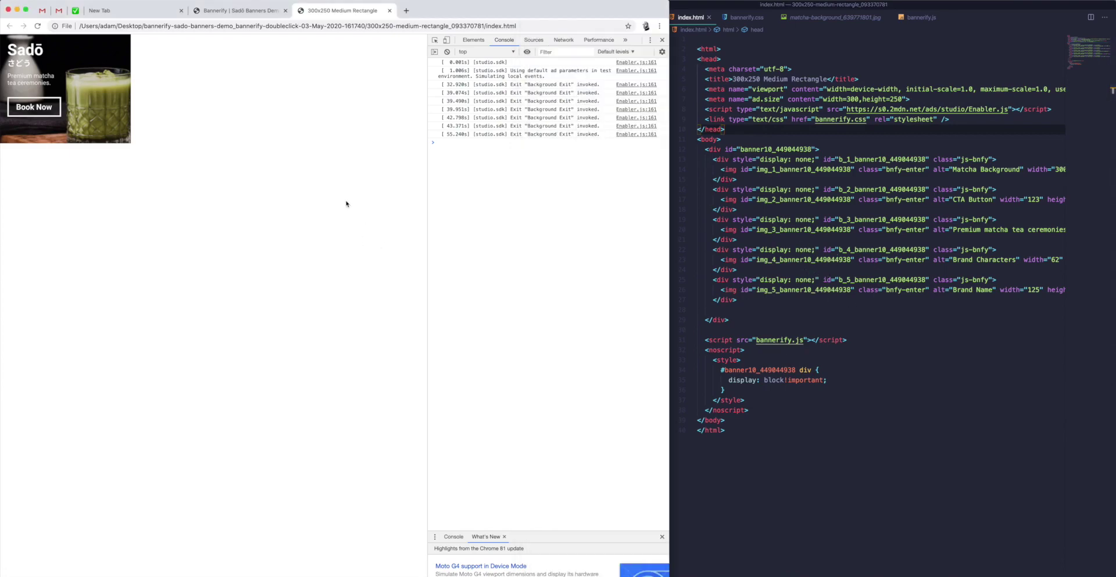
left_click(390, 10)
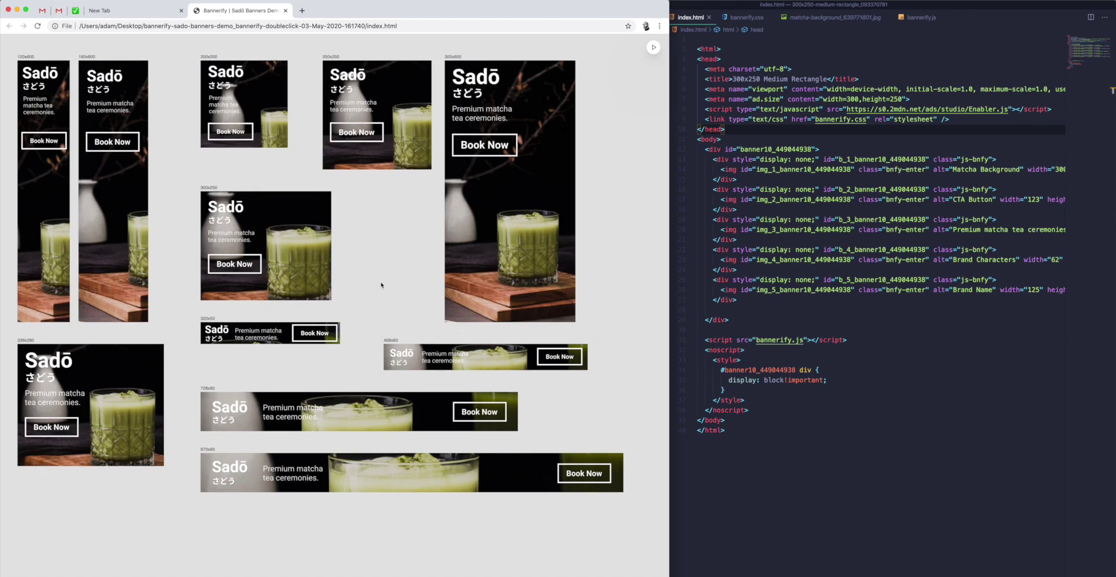
Step: Bring Figma forward and reposition the Bannerify HTML Exporter dialog slightly right and down
left_click(430, 570)
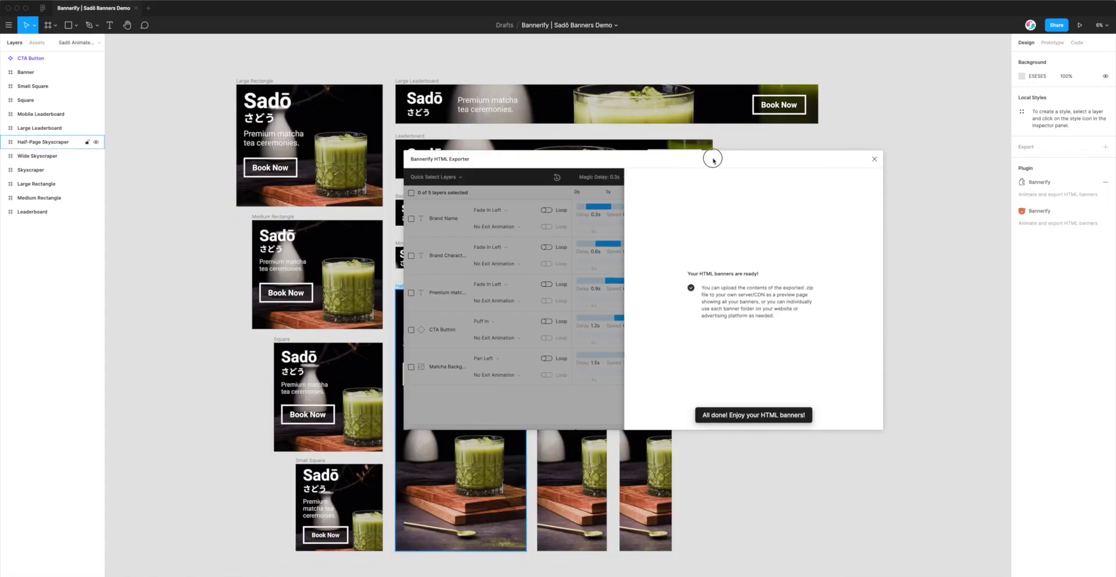
left_click_drag(702, 161, 714, 160)
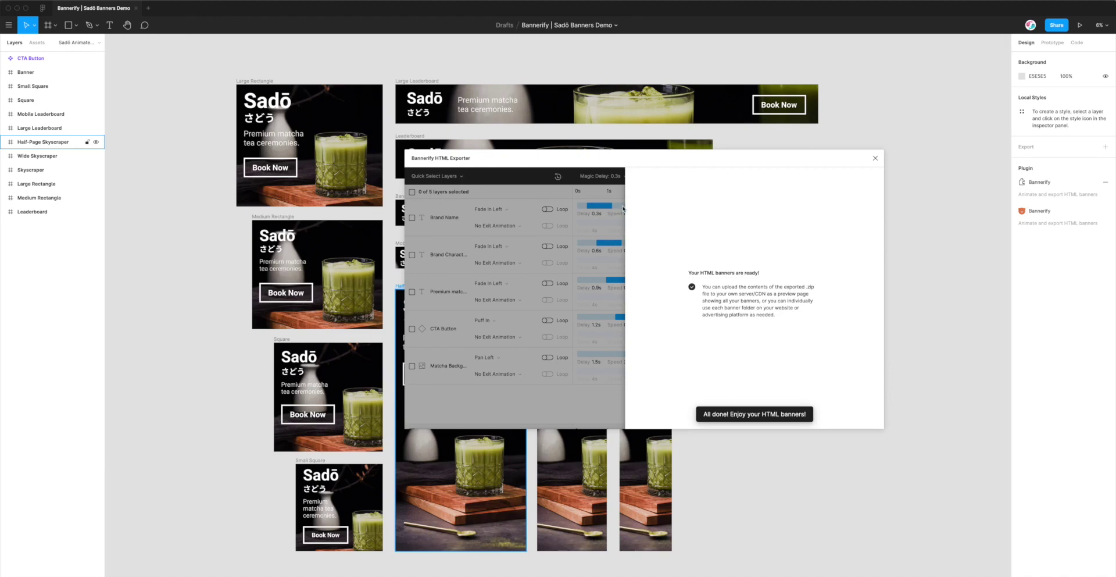
left_click_drag(645, 159, 641, 172)
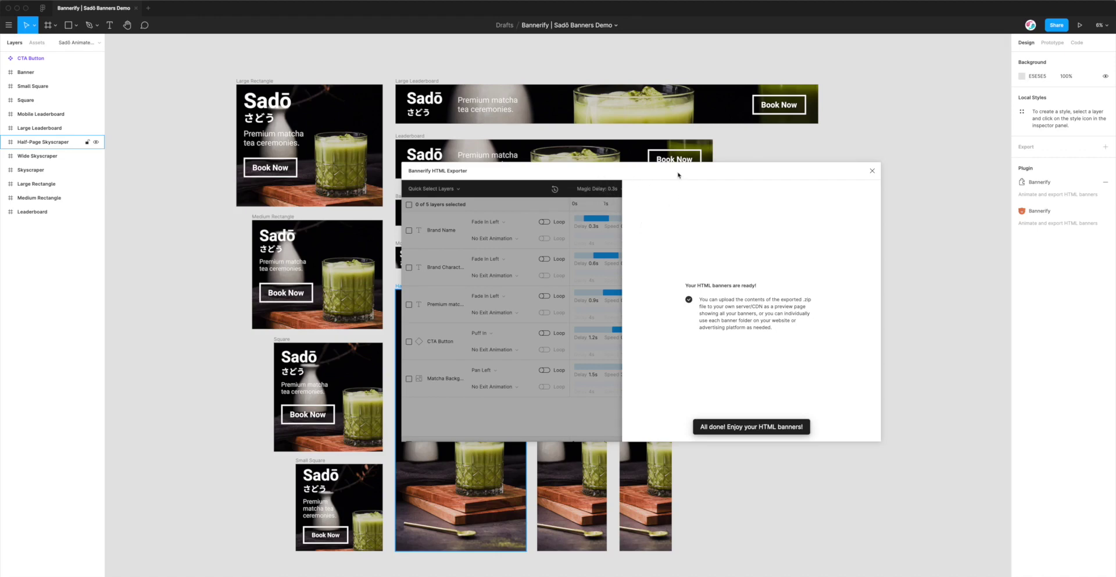
left_click_drag(675, 170, 676, 178)
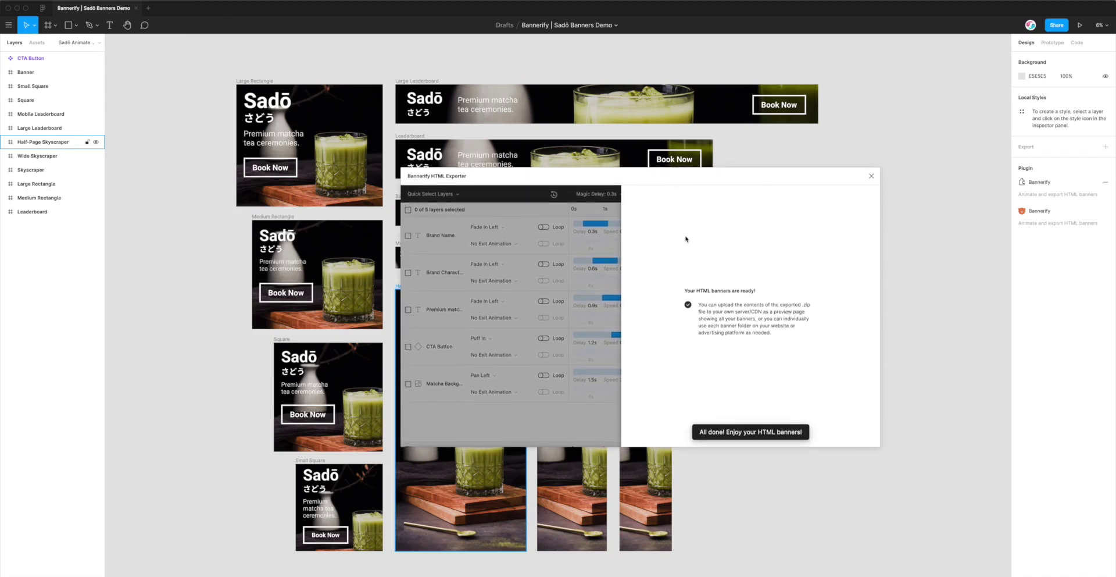